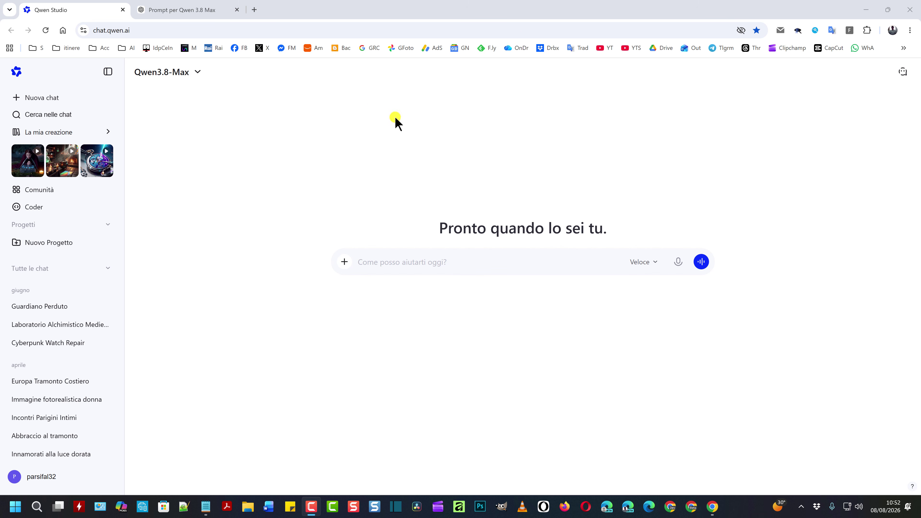
- Review the chat's available tools, including the additional ones, and its response mode options
{"action": "left_click", "coordinate": [346, 262]}
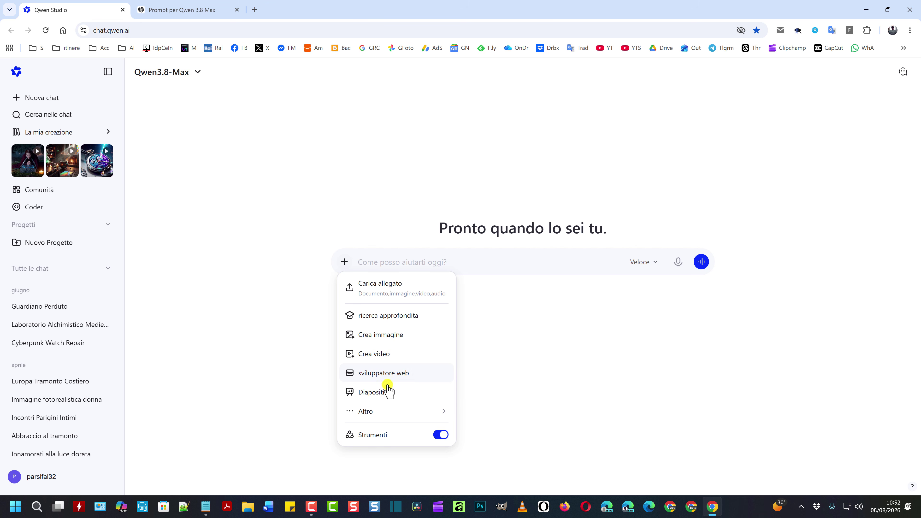
{"action": "mouse_move", "coordinate": [377, 411]}
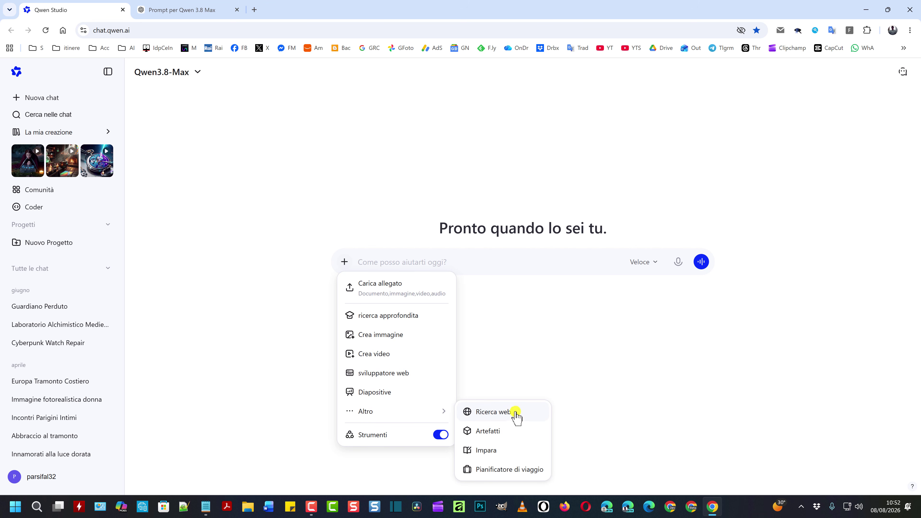
{"action": "left_click", "coordinate": [702, 361]}
{"action": "left_click", "coordinate": [654, 262]}
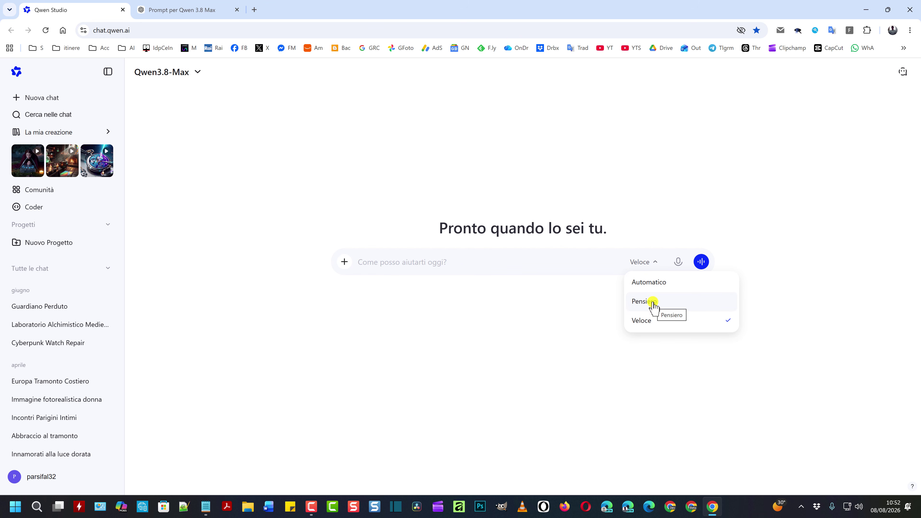
{"action": "left_click", "coordinate": [512, 350]}
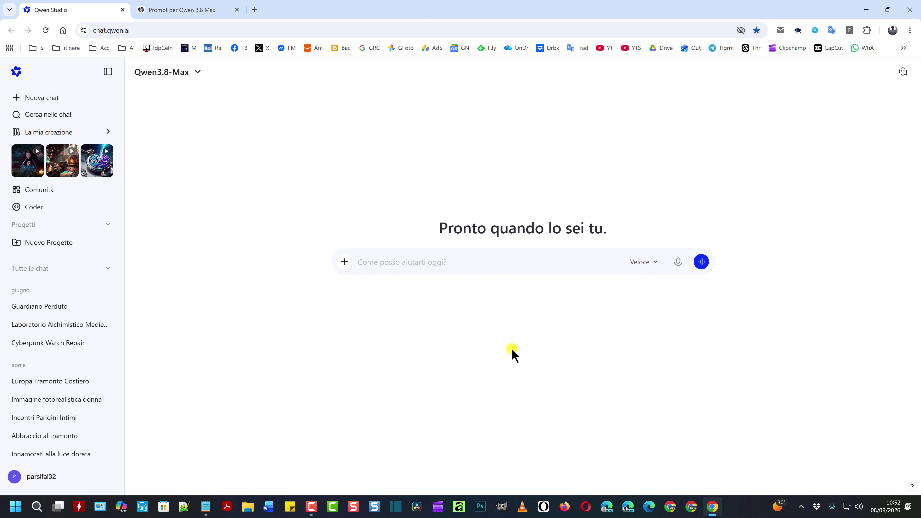
- Set up image creation with the Qwen-Image 3.0 model and a 16:9 aspect ratio
{"action": "left_click", "coordinate": [344, 262]}
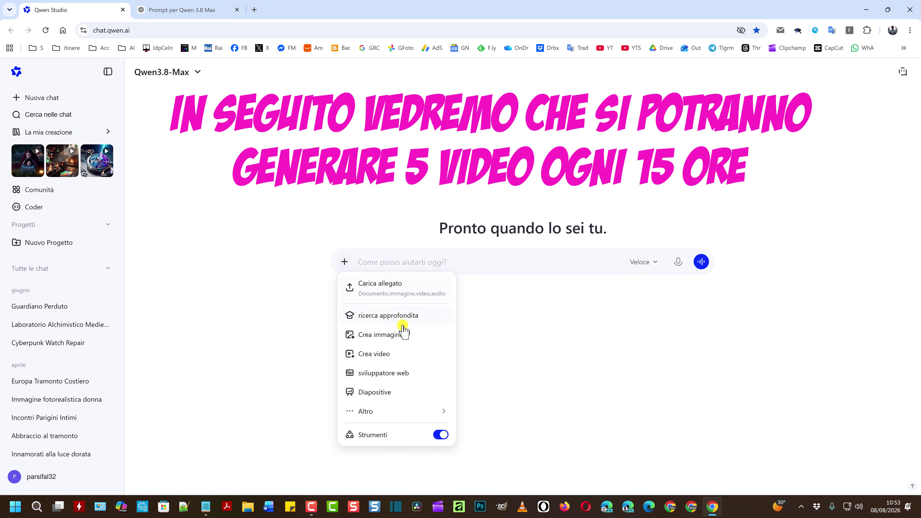
{"action": "left_click", "coordinate": [389, 336]}
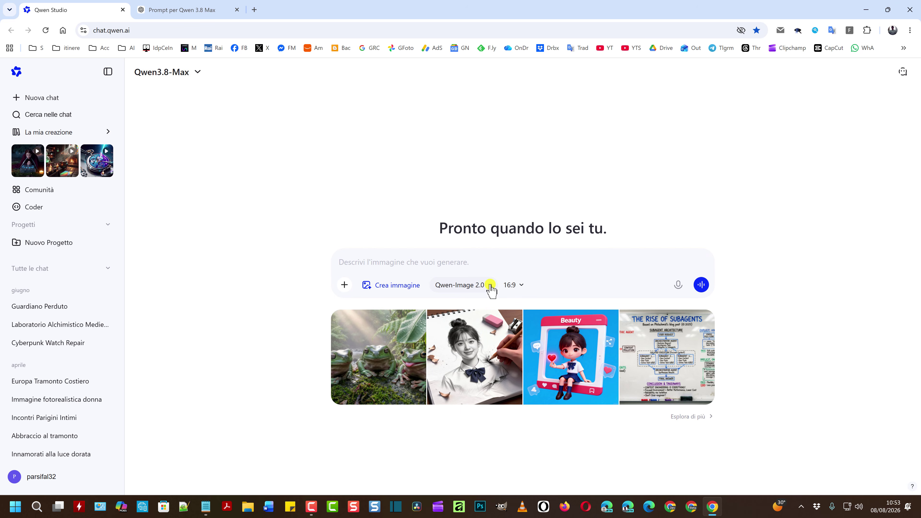
{"action": "left_click", "coordinate": [489, 285]}
{"action": "left_click", "coordinate": [461, 311]}
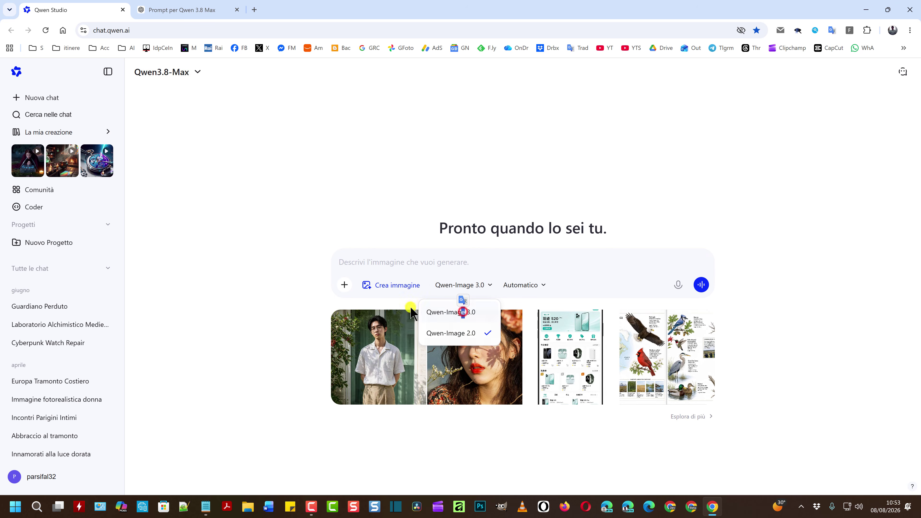
{"action": "left_click", "coordinate": [543, 286]}
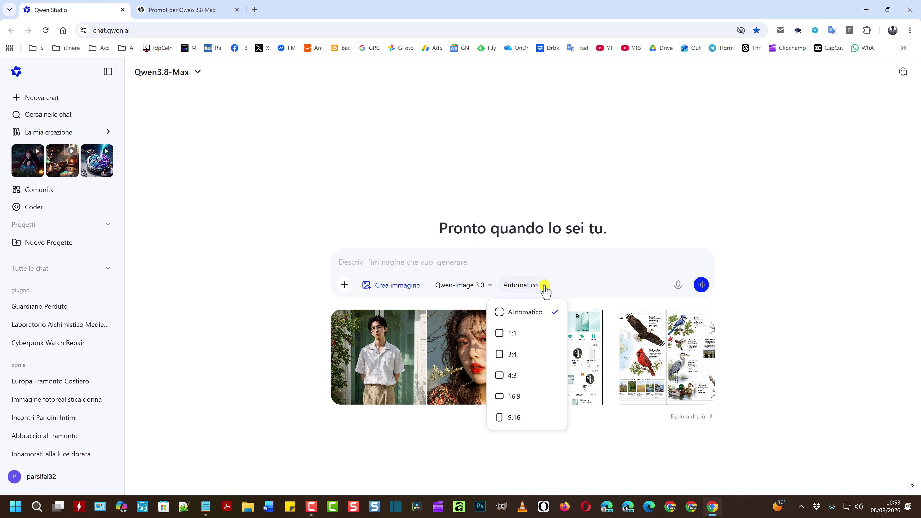
{"action": "left_click", "coordinate": [511, 396]}
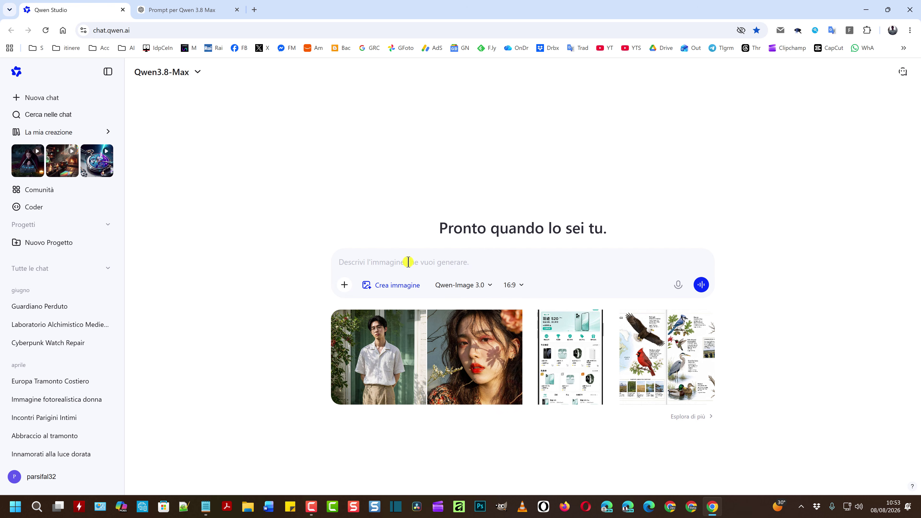
- Copy the "Ritratto cinematografico" prompt from the ChatGPT conversation into Qwen's image prompt, check its text and generate the image
{"action": "left_click", "coordinate": [190, 10]}
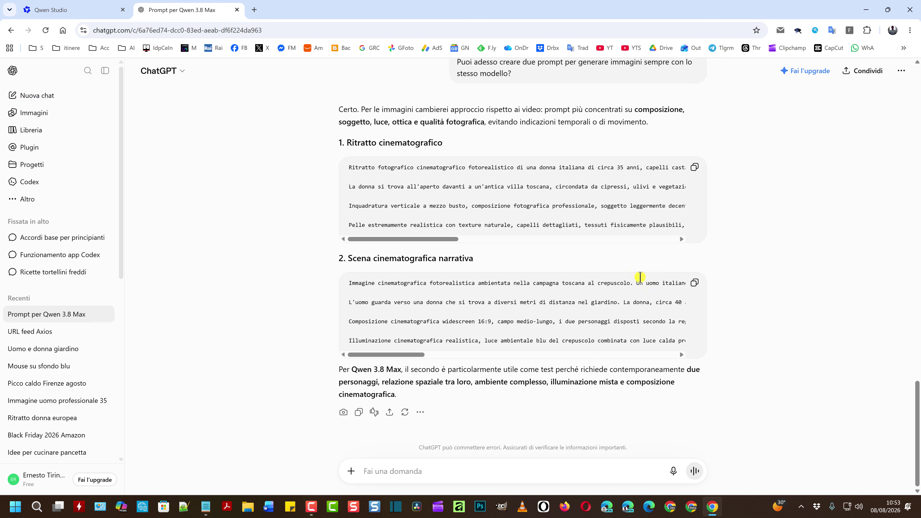
{"action": "key", "text": "ctrl+Page_Up"}
{"action": "key", "text": "ctrl+v"}
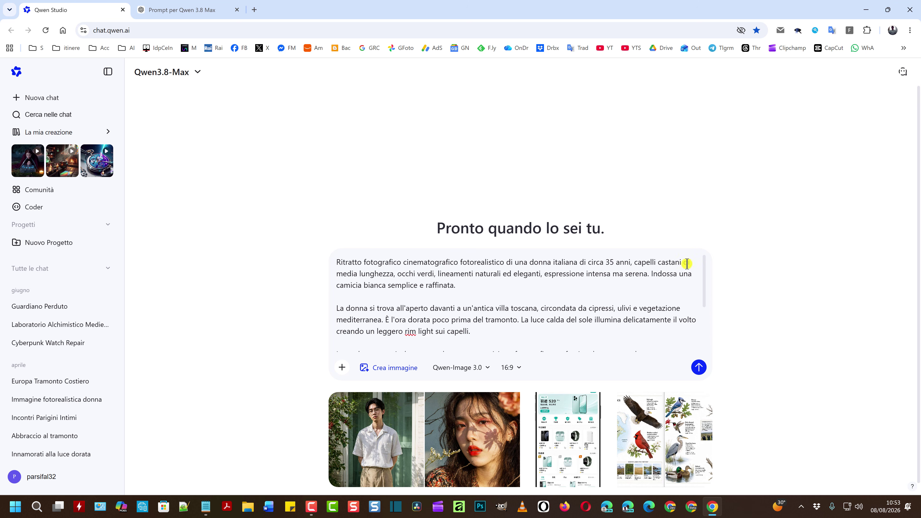
{"action": "scroll", "coordinate": [462, 286], "scroll_direction": "down", "scroll_amount": 1}
{"action": "scroll", "coordinate": [461, 285], "scroll_direction": "down", "scroll_amount": 1}
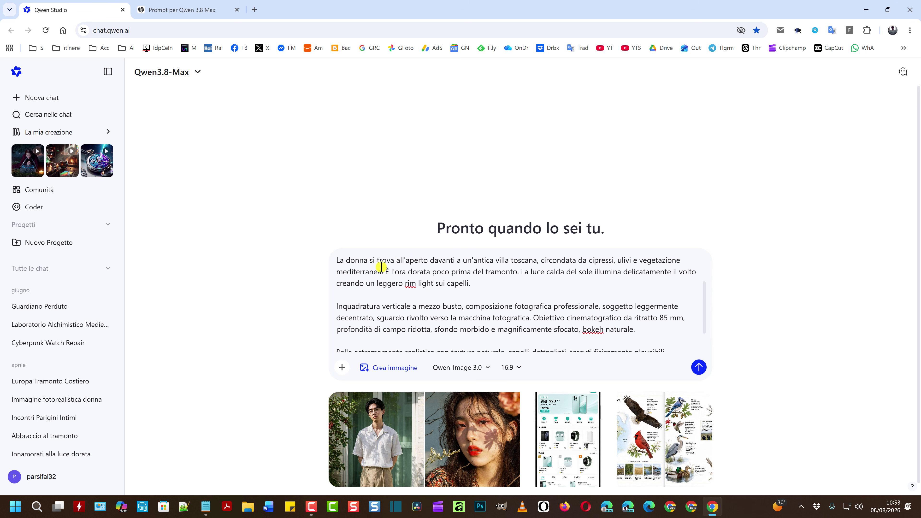
{"action": "scroll", "coordinate": [700, 359], "scroll_direction": "down", "scroll_amount": 2}
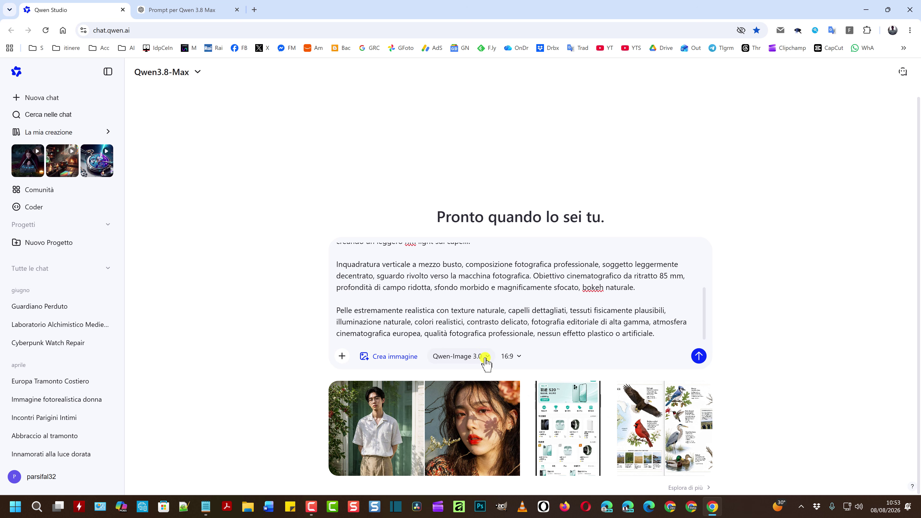
{"action": "left_click", "coordinate": [699, 356]}
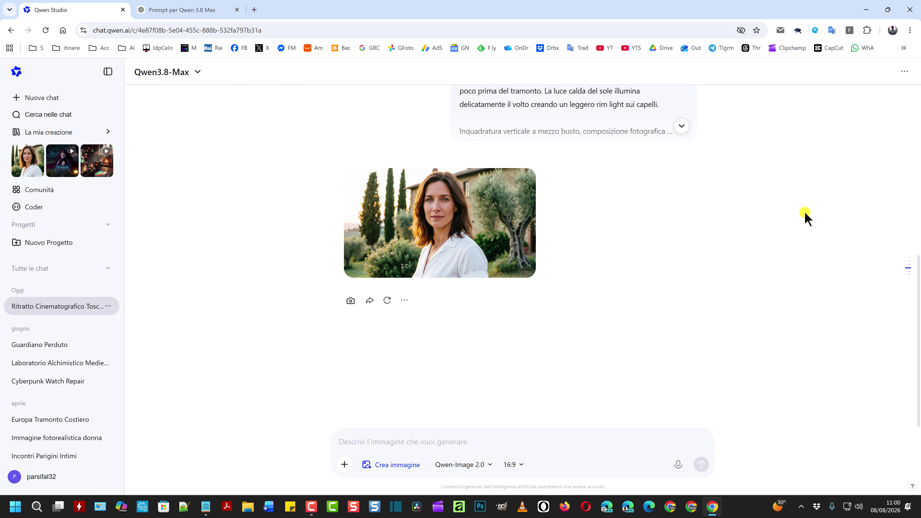
- Open the generated portrait of the woman at full size and download it
{"action": "mouse_move", "coordinate": [437, 229]}
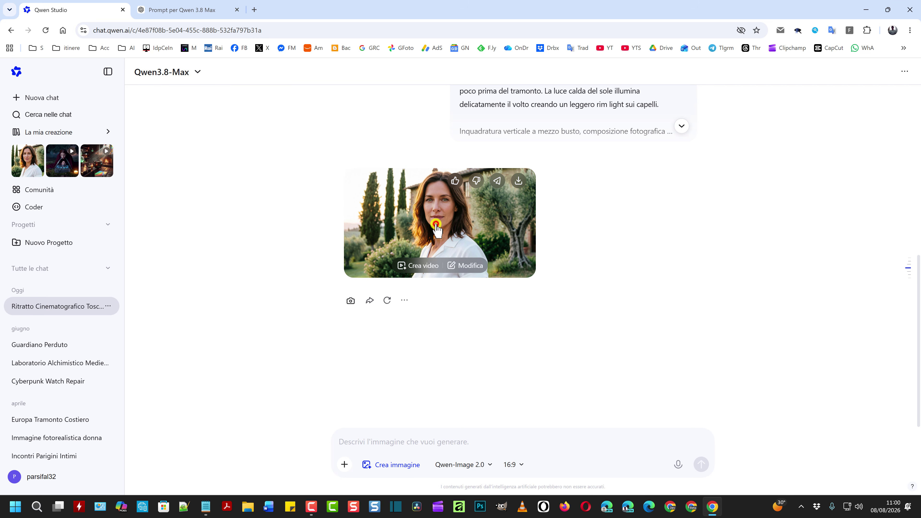
{"action": "left_click", "coordinate": [437, 228]}
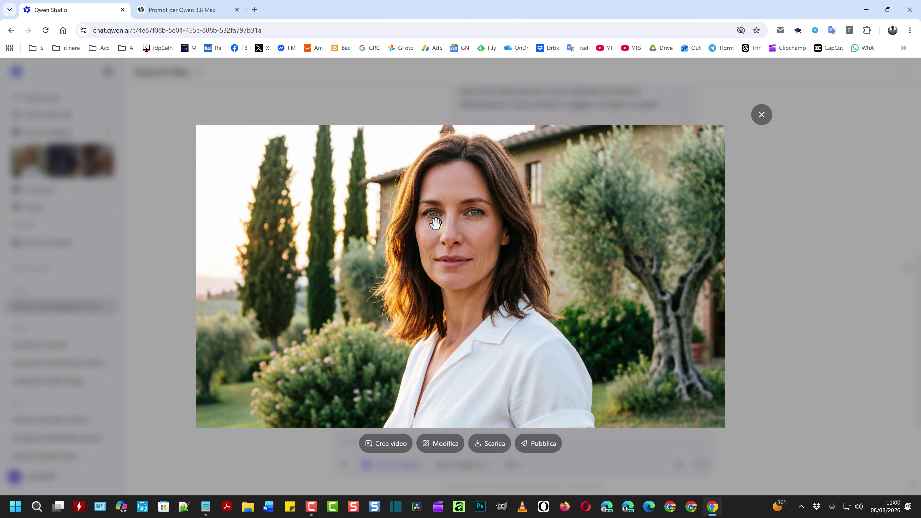
{"action": "left_click", "coordinate": [474, 452]}
{"action": "left_click", "coordinate": [496, 448]}
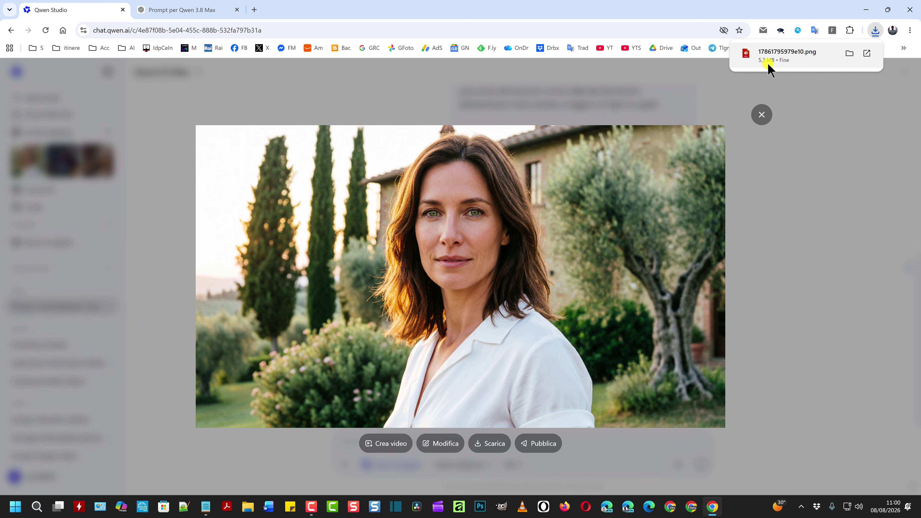
- Check the downloaded portrait's pixel dimensions in its file properties from the Download folder
{"action": "left_click", "coordinate": [249, 506]}
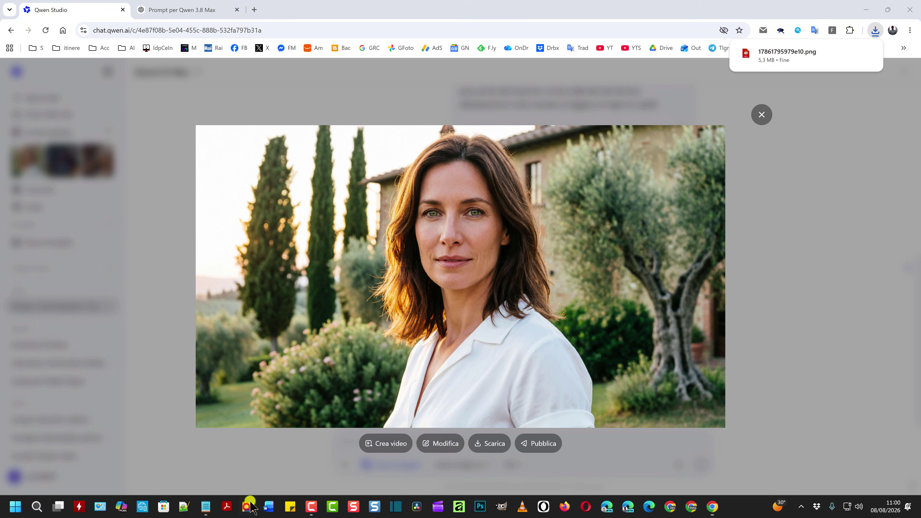
{"action": "left_click", "coordinate": [357, 171]}
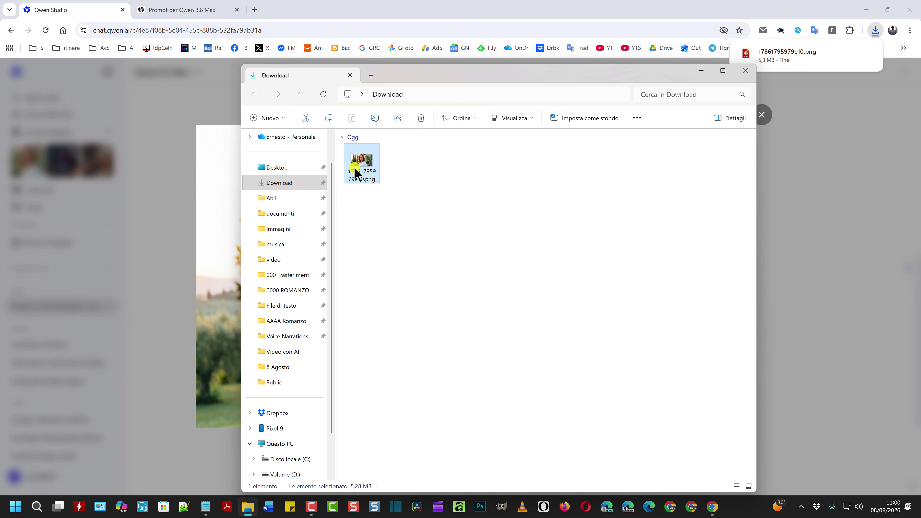
{"action": "key", "text": "alt+Return"}
{"action": "left_click", "coordinate": [463, 186]}
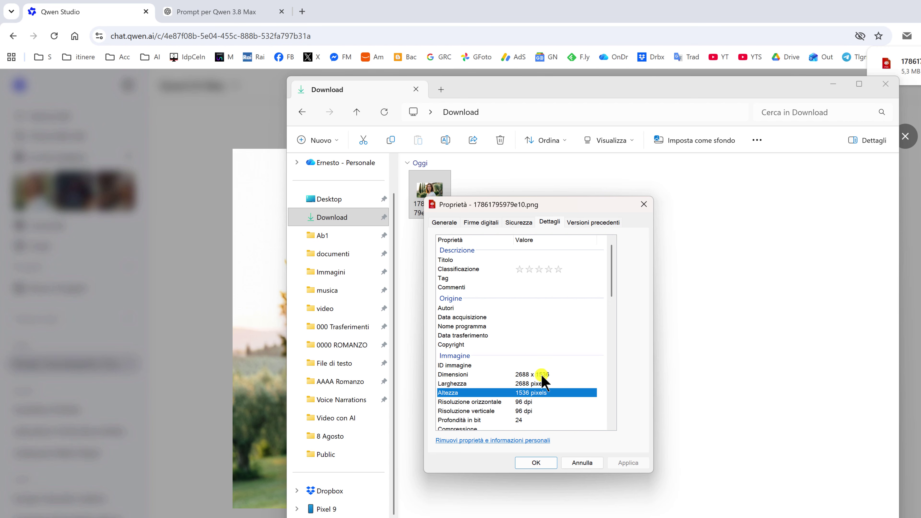
{"action": "left_click", "coordinate": [644, 203]}
{"action": "left_click", "coordinate": [886, 84]}
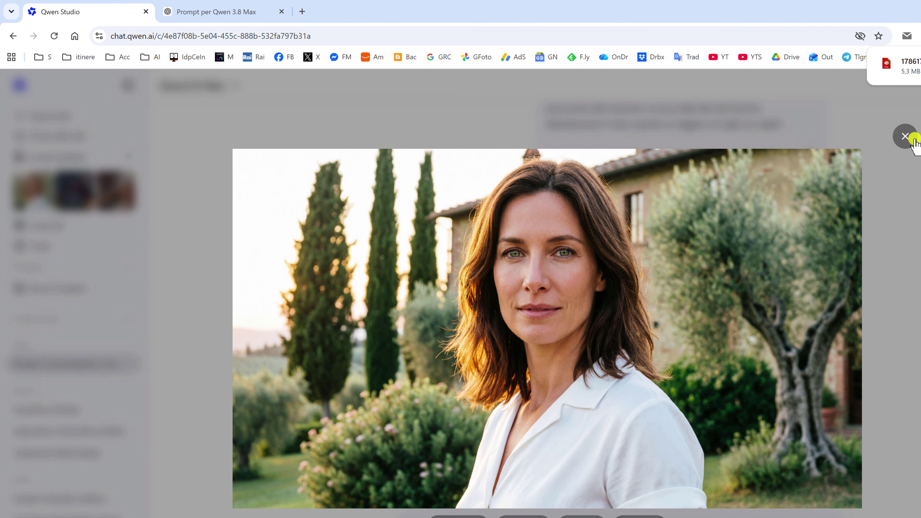
- Start a new Qwen chat and copy the "Scena cinematografica narrativa" prompt from the ChatGPT conversation
{"action": "left_click", "coordinate": [905, 137]}
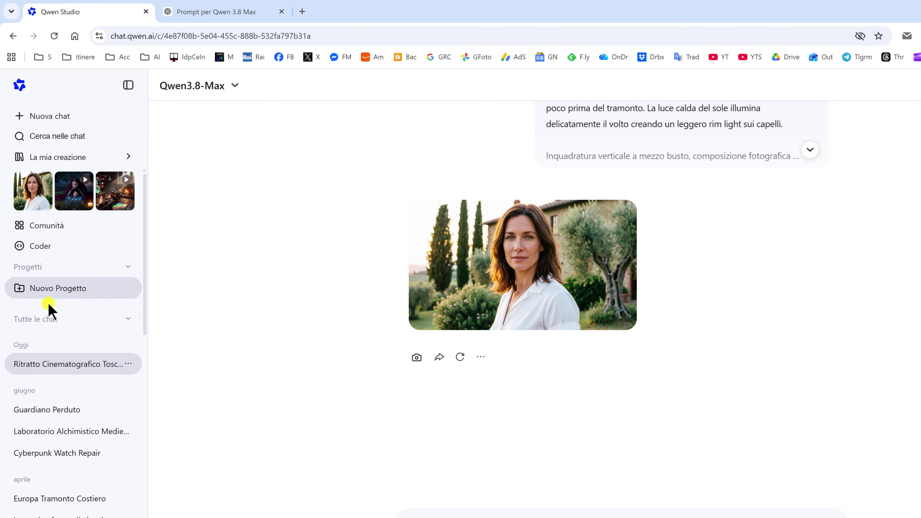
{"action": "left_click", "coordinate": [50, 115]}
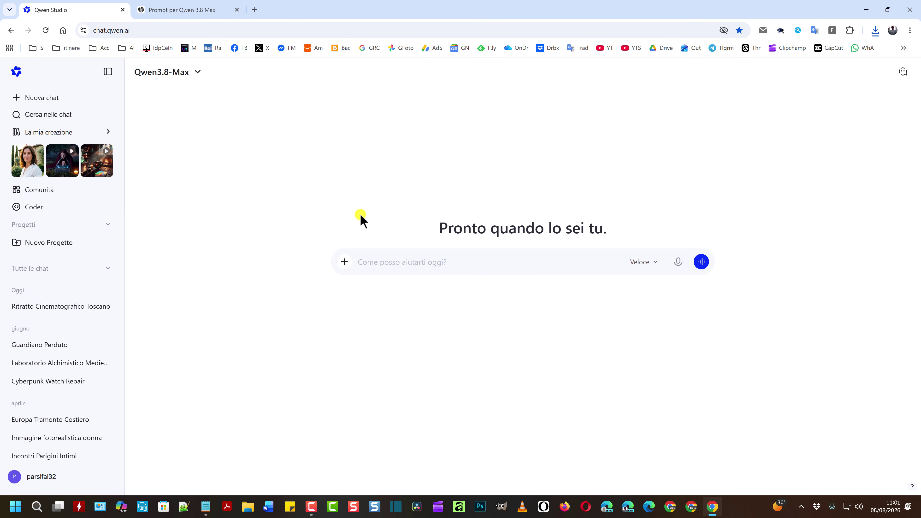
{"action": "left_click", "coordinate": [185, 10]}
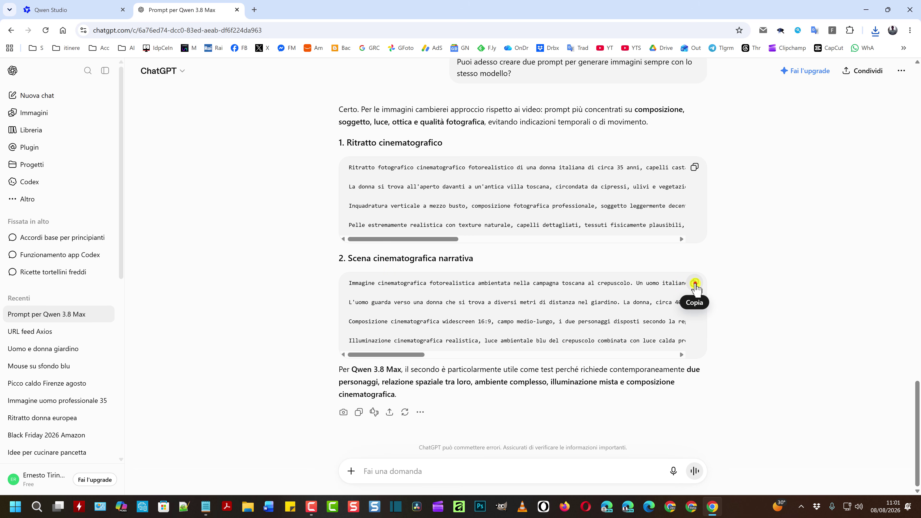
{"action": "left_click", "coordinate": [695, 283]}
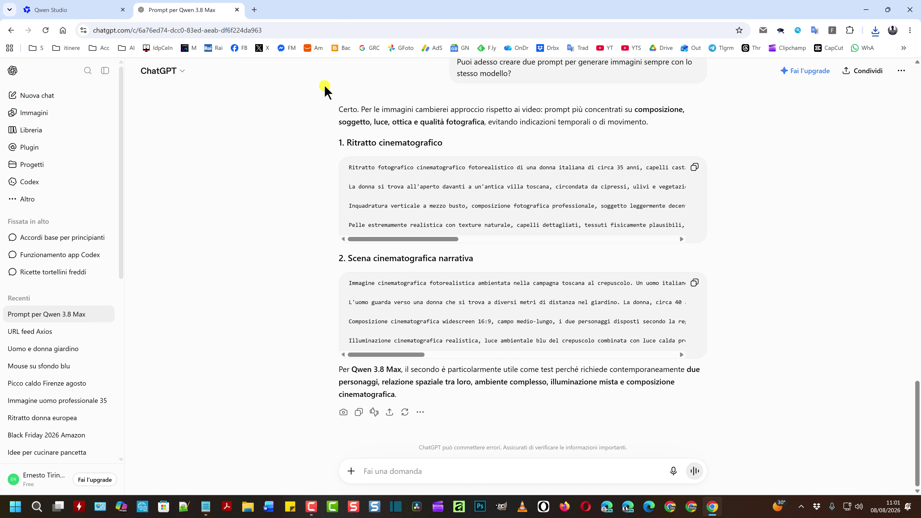
- Return to the new Qwen chat and set it to image creation with the Qwen-Image 3.0 model
{"action": "left_click", "coordinate": [77, 10]}
{"action": "left_click", "coordinate": [345, 263]}
{"action": "left_click", "coordinate": [387, 333]}
{"action": "left_click", "coordinate": [460, 285]}
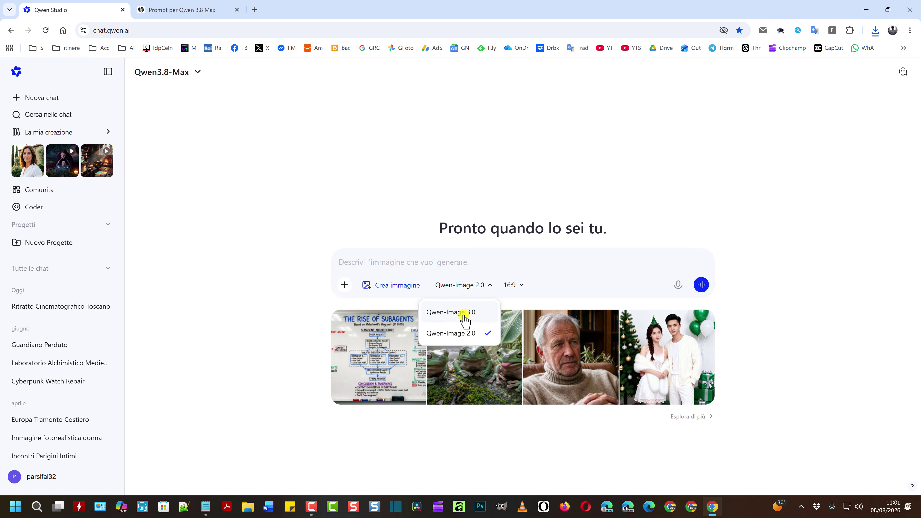
{"action": "left_click", "coordinate": [465, 319]}
- Paste the copied Tuscan twilight scene prompt, read it through and generate the image with the automatic aspect ratio
{"action": "left_click", "coordinate": [442, 268]}
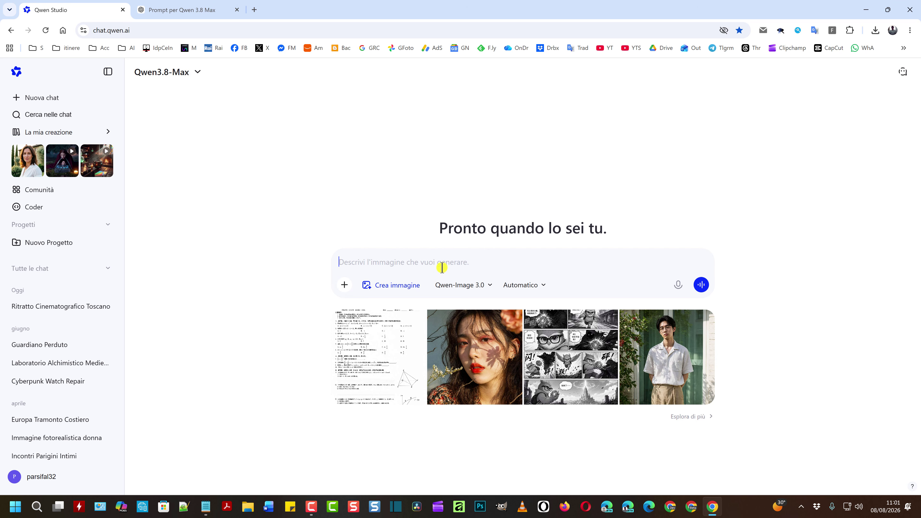
{"action": "key", "text": "ctrl+v"}
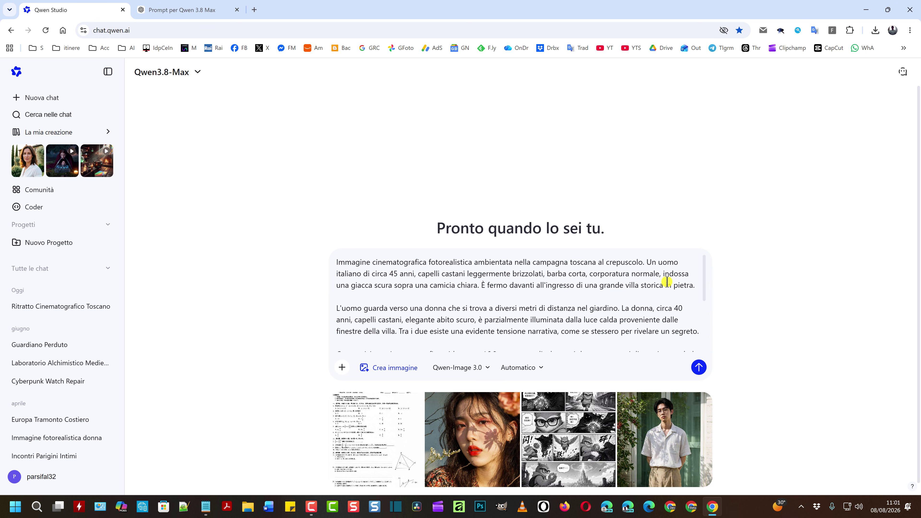
{"action": "scroll", "coordinate": [520, 292], "scroll_direction": "down", "scroll_amount": 1}
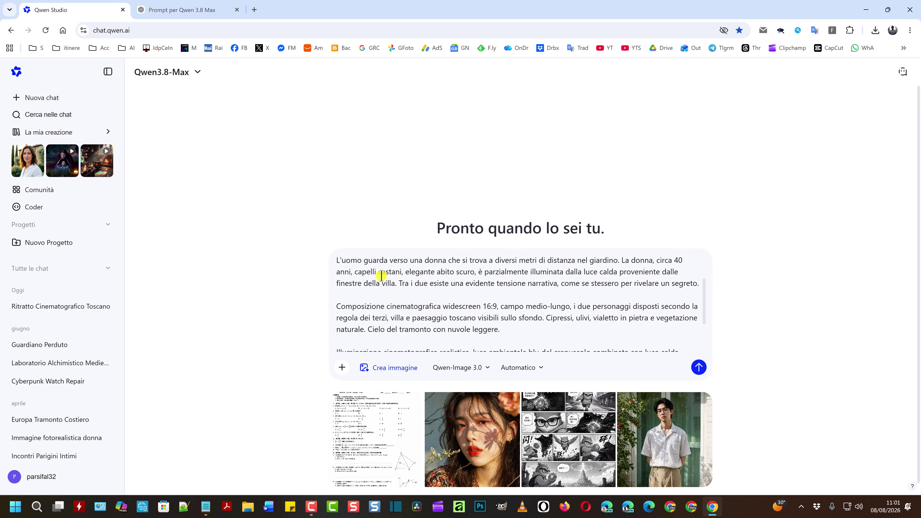
{"action": "scroll", "coordinate": [551, 297], "scroll_direction": "down", "scroll_amount": 2}
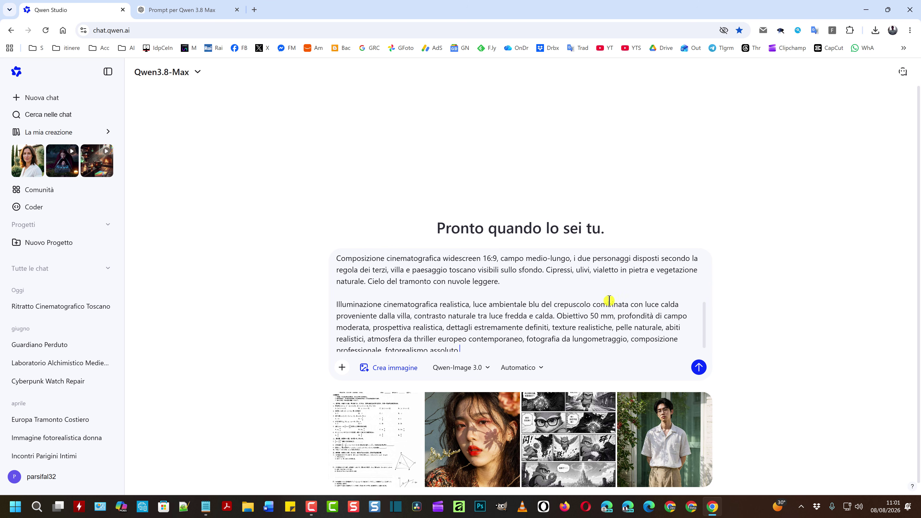
{"action": "scroll", "coordinate": [580, 303], "scroll_direction": "down", "scroll_amount": 1}
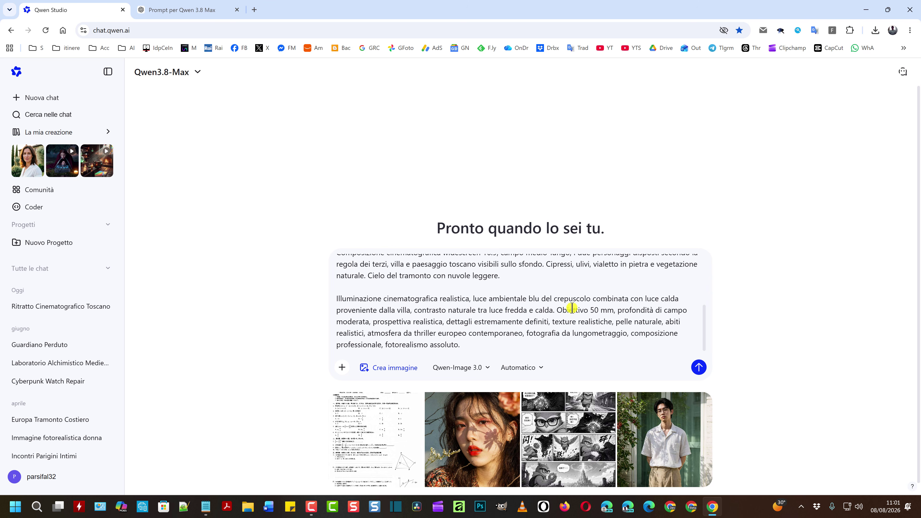
{"action": "left_click", "coordinate": [698, 368]}
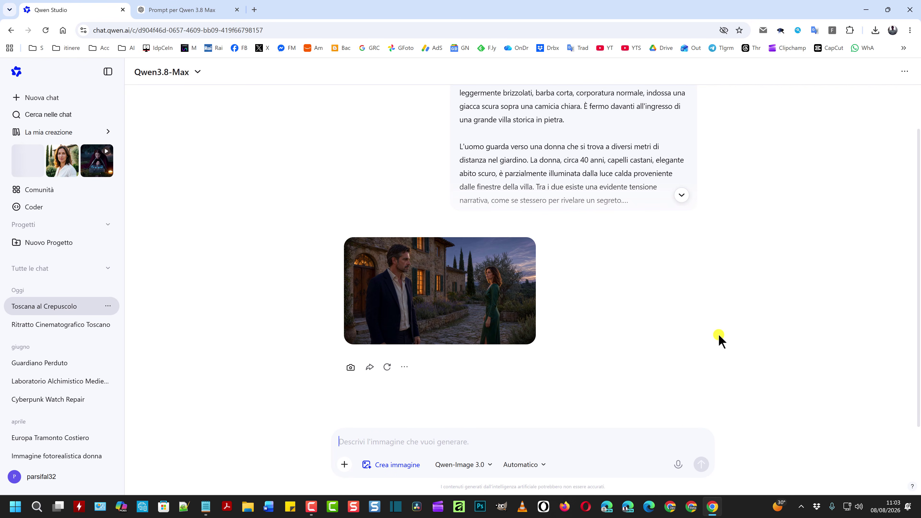
- Open the generated image of the man and woman at the villa, download it and close the preview
{"action": "left_click", "coordinate": [453, 294]}
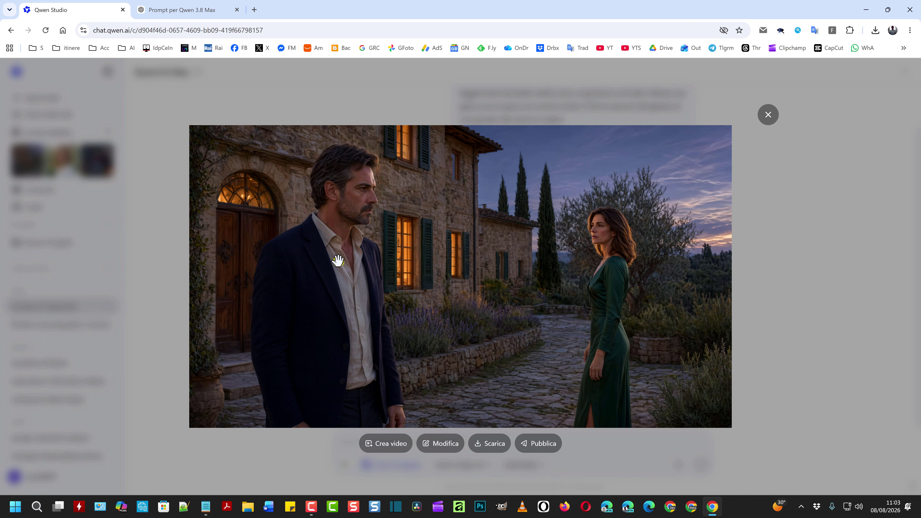
{"action": "left_click", "coordinate": [500, 448]}
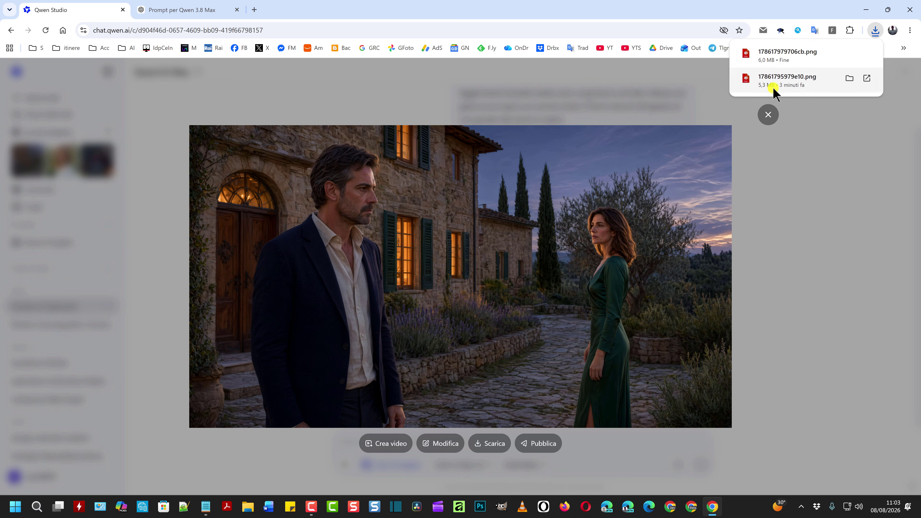
{"action": "left_click", "coordinate": [769, 115]}
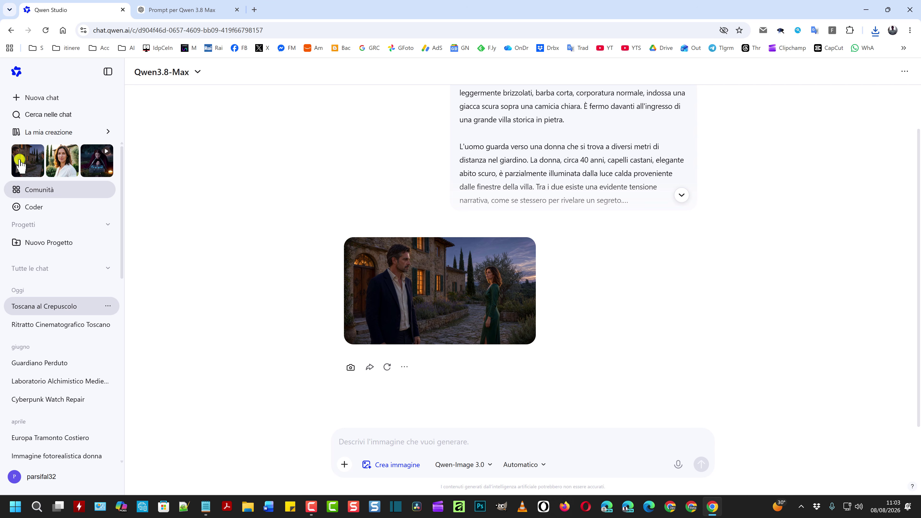
- Start a new Qwen chat and set it to video creation
{"action": "left_click", "coordinate": [40, 97]}
{"action": "left_click", "coordinate": [345, 264]}
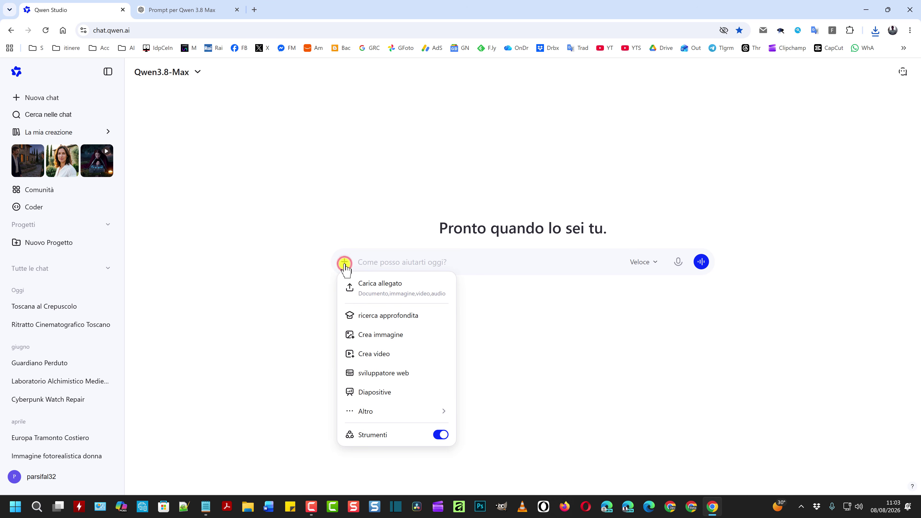
{"action": "left_click", "coordinate": [370, 353]}
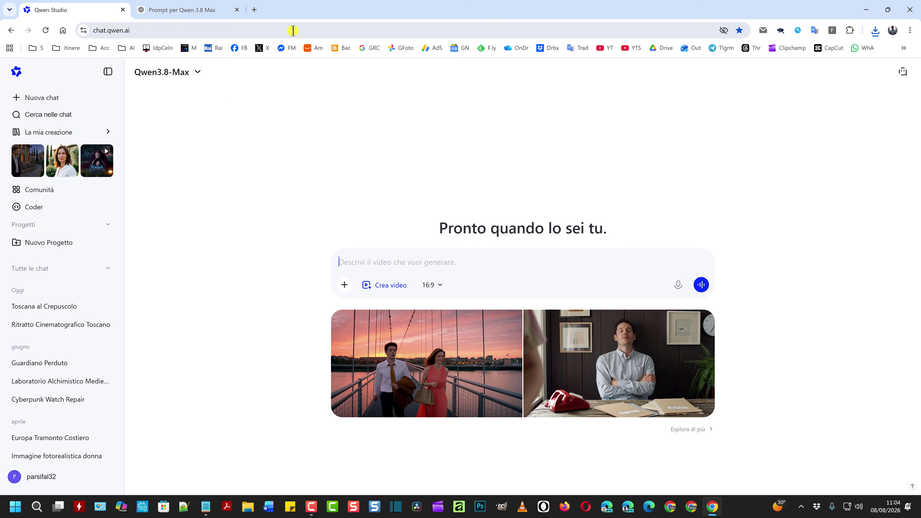
- Switch to the ChatGPT conversation and copy the "Scena cinematografica realistica" video prompt
{"action": "left_click", "coordinate": [165, 8]}
{"action": "scroll", "coordinate": [294, 287], "scroll_direction": "up", "scroll_amount": 10}
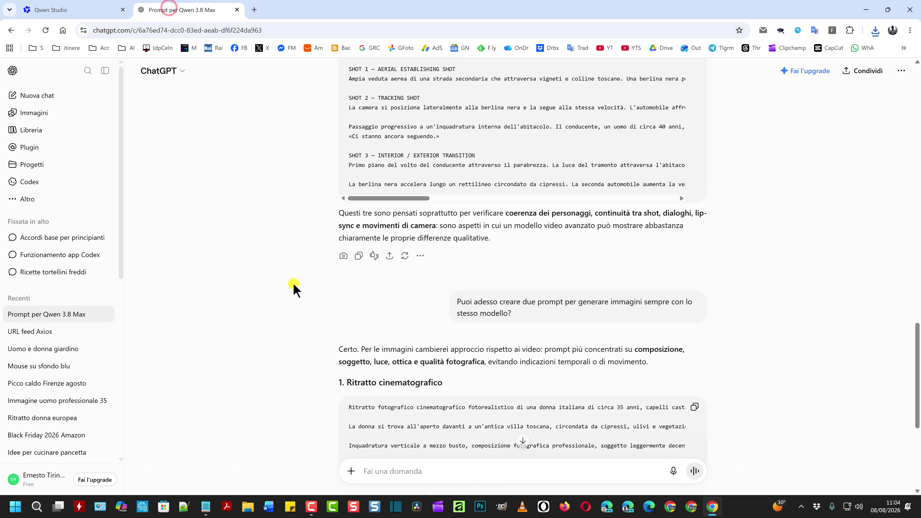
{"action": "scroll", "coordinate": [294, 279], "scroll_direction": "up", "scroll_amount": 10}
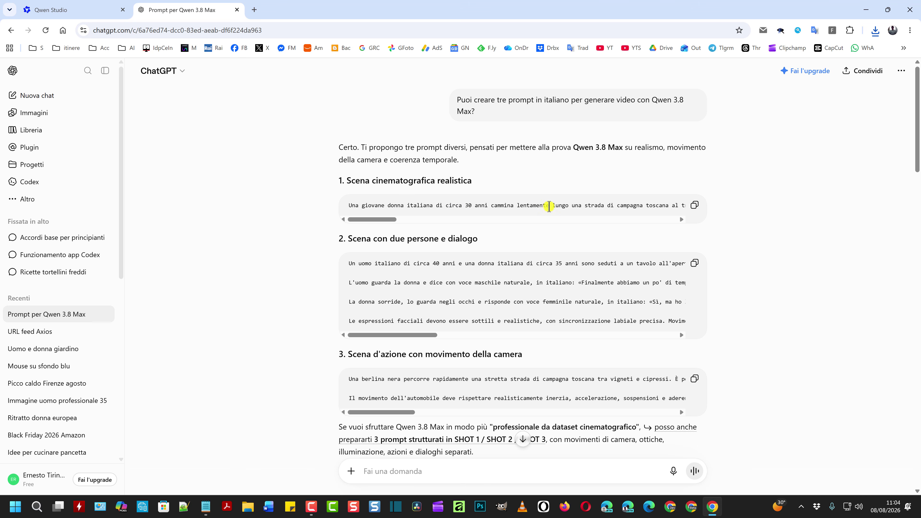
{"action": "left_click", "coordinate": [694, 206]}
- Return to Qwen, paste the prompt about the woman walking along a Tuscan road and generate the video in 16:9
{"action": "left_click", "coordinate": [72, 10]}
{"action": "left_click", "coordinate": [357, 262]}
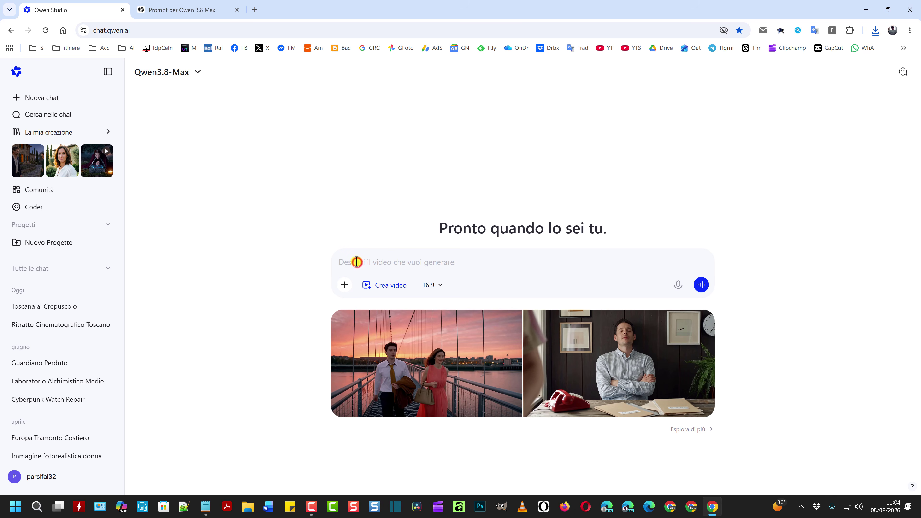
{"action": "key", "text": "ctrl+v"}
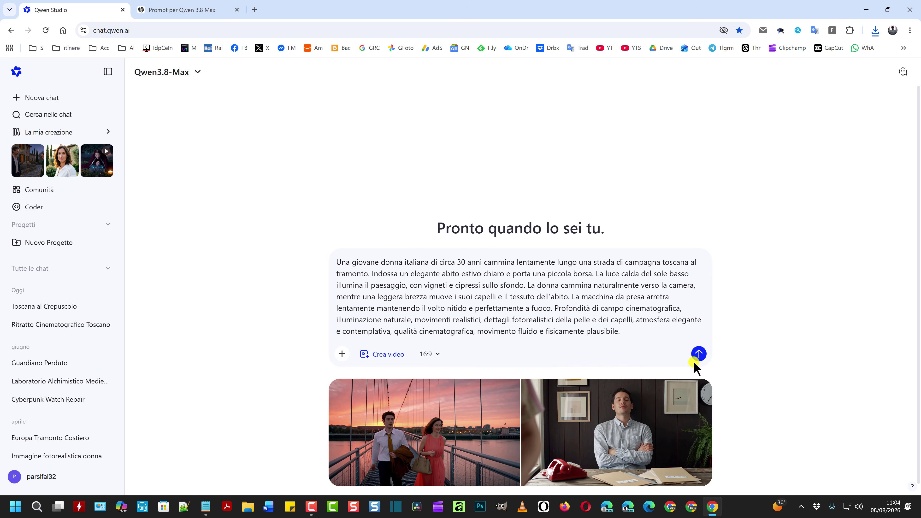
{"action": "left_click", "coordinate": [698, 354]}
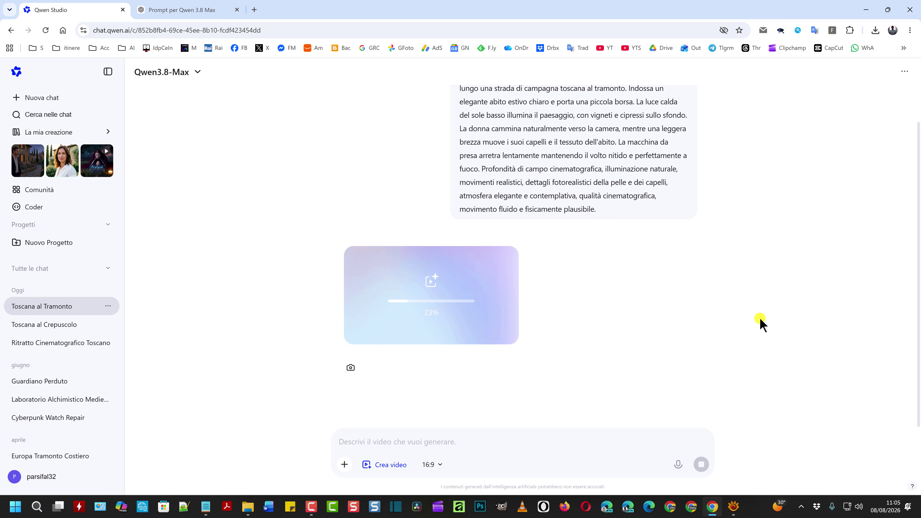
- View the downloaded villa image in XnView MP and switch back to the Qwen chat
{"action": "left_click", "coordinate": [734, 506]}
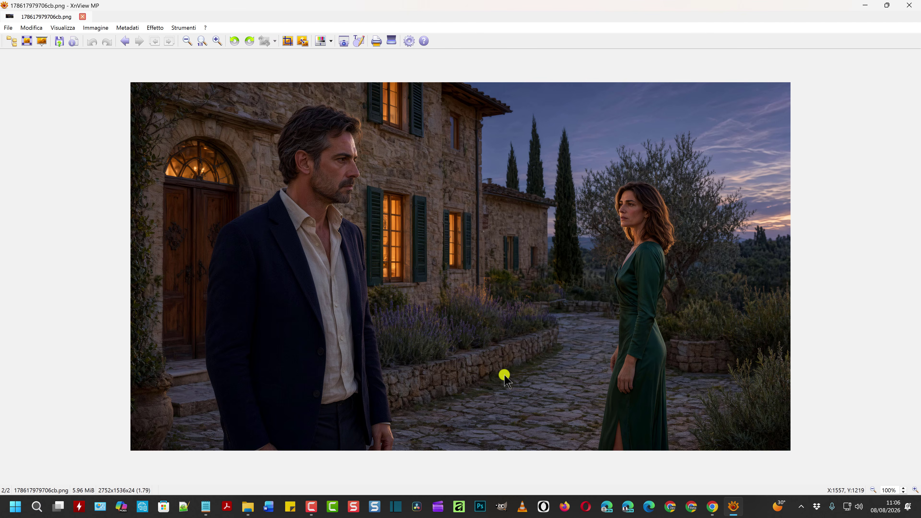
{"action": "key", "text": "alt+Tab"}
- Open the generated video of the woman on the Tuscan road, play it and download it
{"action": "mouse_move", "coordinate": [519, 303]}
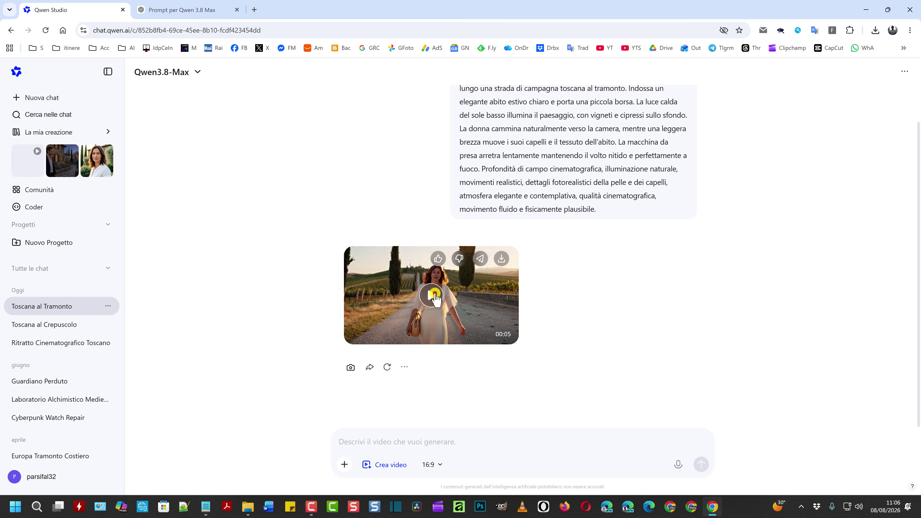
{"action": "left_click", "coordinate": [436, 292]}
{"action": "left_click", "coordinate": [148, 443]}
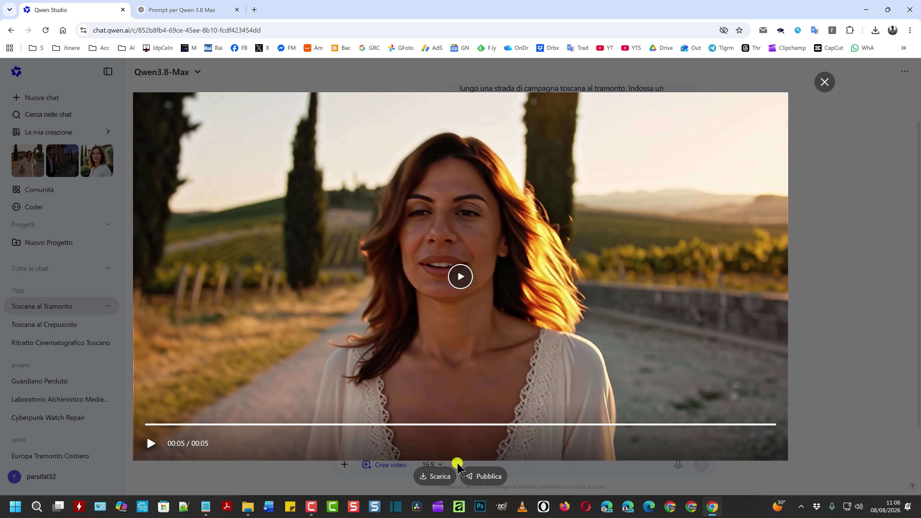
{"action": "left_click", "coordinate": [441, 478]}
- Show the downloaded video in the Download folder, examine the details in its file properties and close them
{"action": "left_click", "coordinate": [871, 57]}
{"action": "left_click", "coordinate": [433, 170]}
{"action": "right_click", "coordinate": [434, 171]}
{"action": "left_click", "coordinate": [458, 294]}
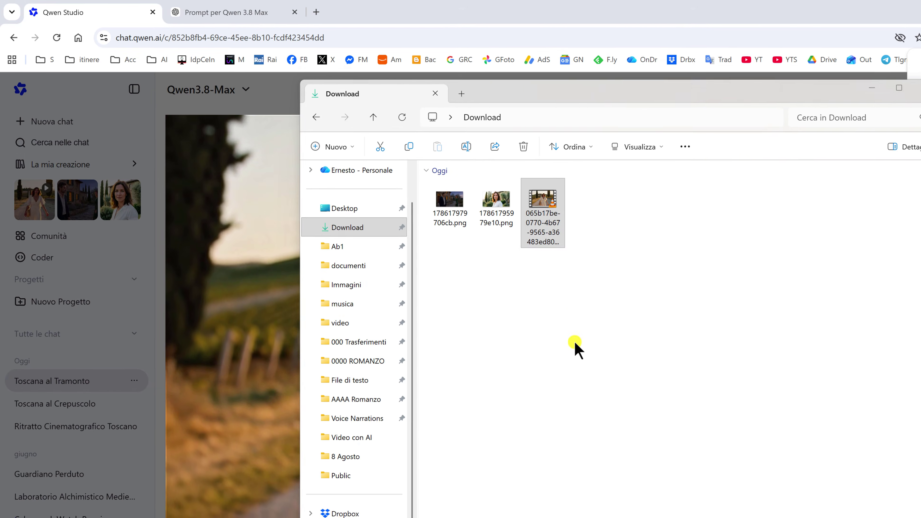
{"action": "left_click", "coordinate": [682, 238]}
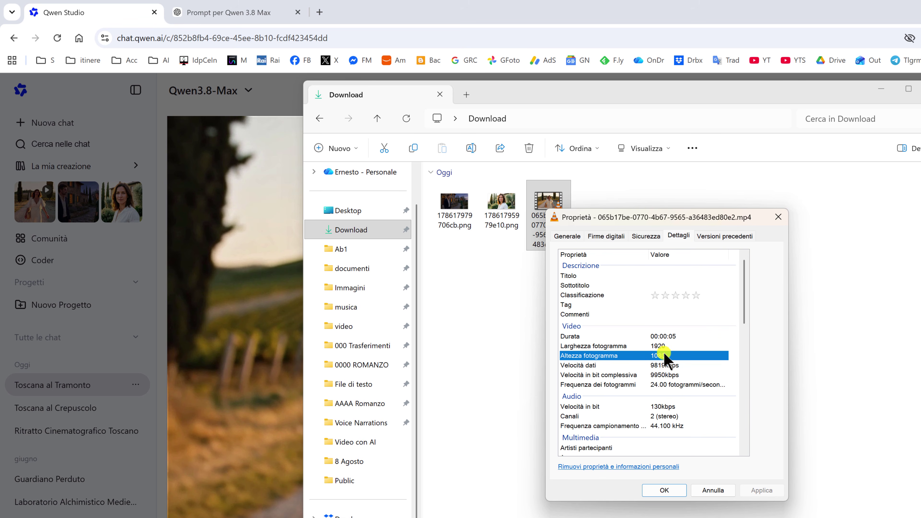
{"action": "left_click", "coordinate": [778, 217]}
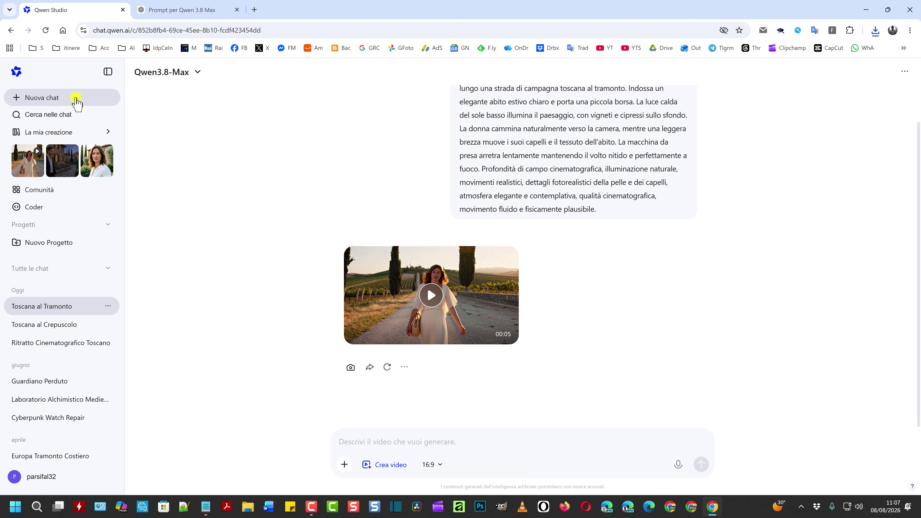
- Start a new Qwen chat and copy the "Scena con due persone e dialogo" prompt from the ChatGPT conversation
{"action": "left_click", "coordinate": [49, 104]}
{"action": "key", "text": "ctrl+Tab"}
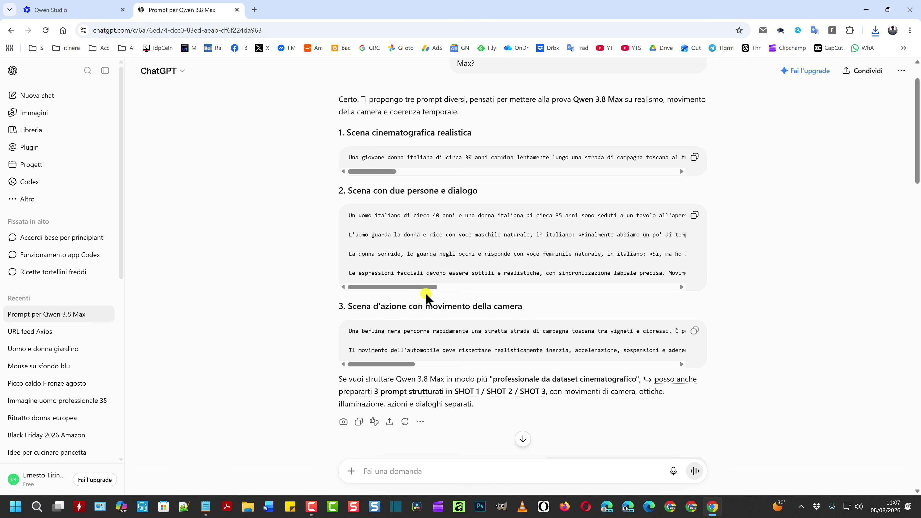
{"action": "left_click_drag", "start_coordinate": [430, 287], "coordinate": [455, 287]}
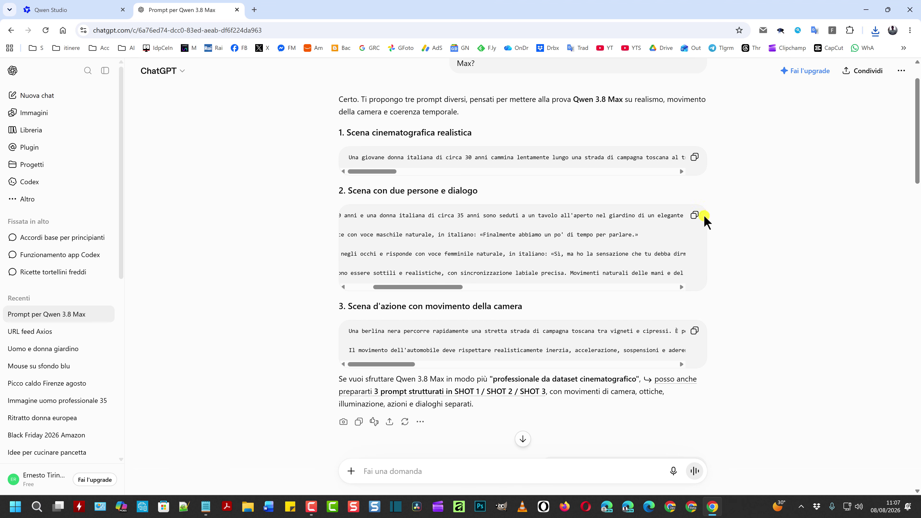
{"action": "left_click", "coordinate": [695, 217]}
- Return to the new Qwen chat, set it to video creation and paste the copied two-person dialogue prompt
{"action": "key", "text": "ctrl+Tab"}
{"action": "left_click", "coordinate": [344, 263]}
{"action": "left_click", "coordinate": [367, 355]}
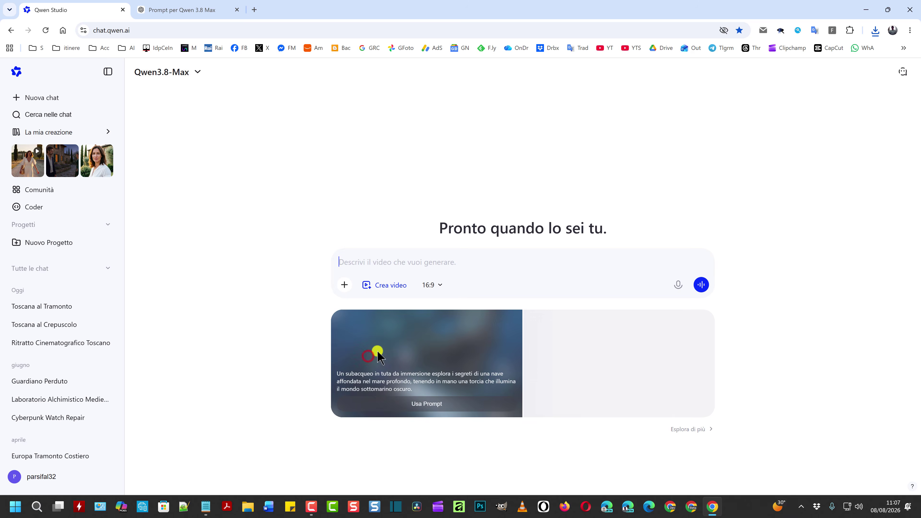
{"action": "left_click", "coordinate": [369, 260]}
{"action": "key", "text": "ctrl+v"}
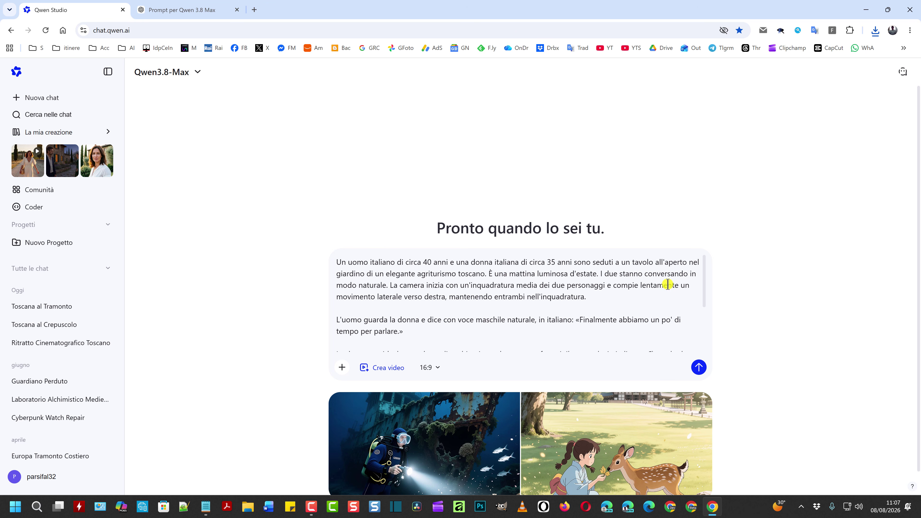
- Read through the pasted dialogue prompt and generate the video in 16:9
{"action": "scroll", "coordinate": [484, 286], "scroll_direction": "down", "scroll_amount": 2}
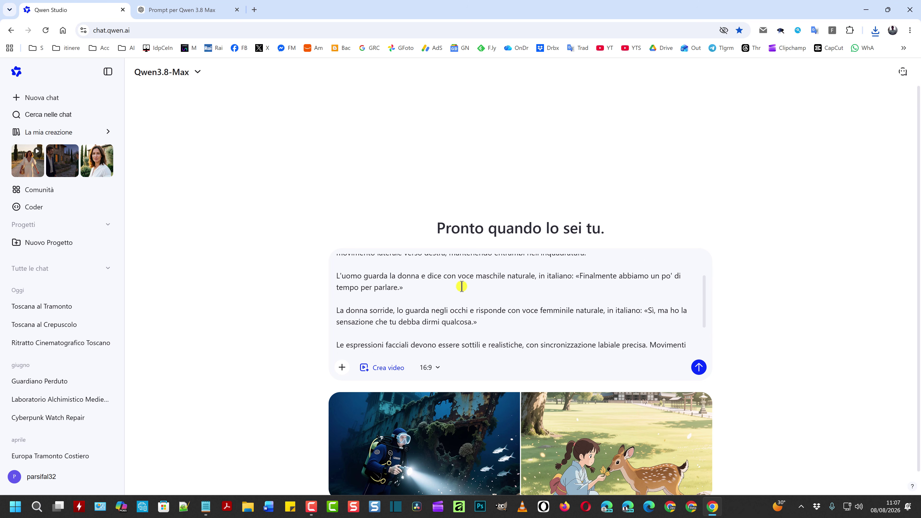
{"action": "scroll", "coordinate": [462, 288], "scroll_direction": "up", "scroll_amount": 1}
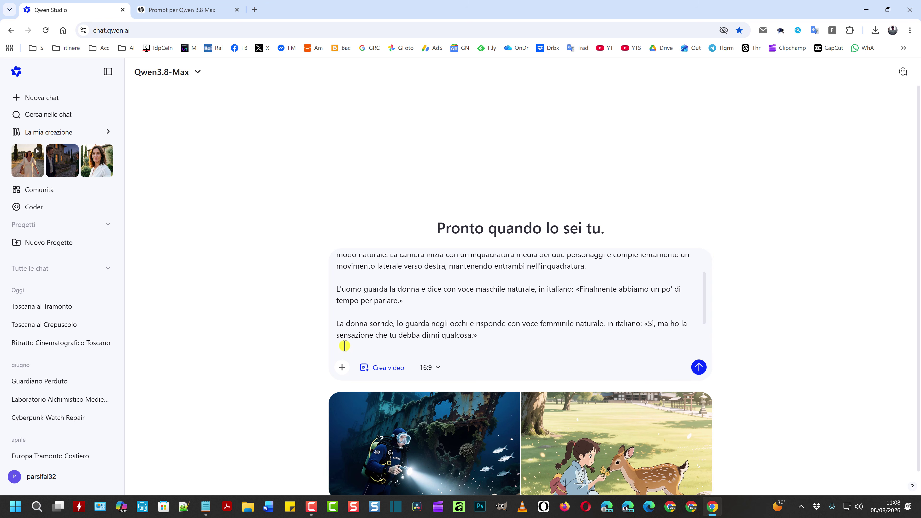
{"action": "key", "text": "ctrl+v"}
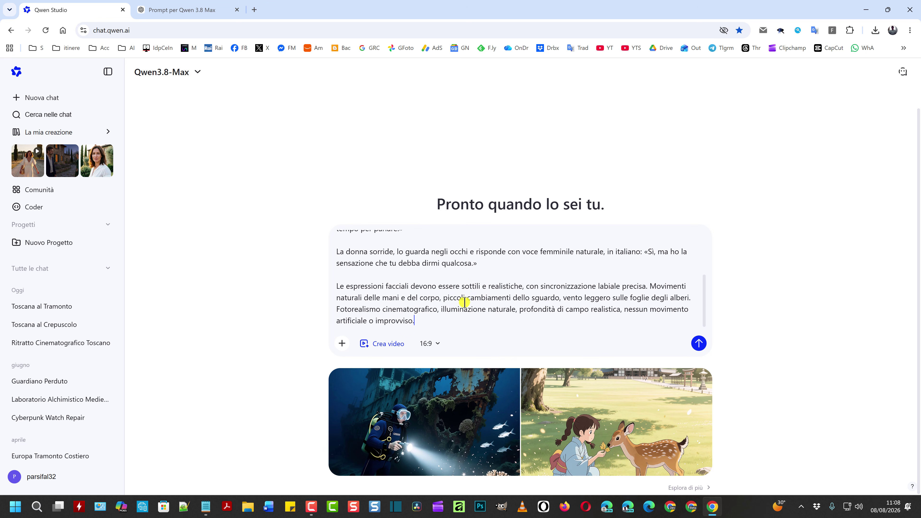
{"action": "scroll", "coordinate": [583, 300], "scroll_direction": "up", "scroll_amount": 5}
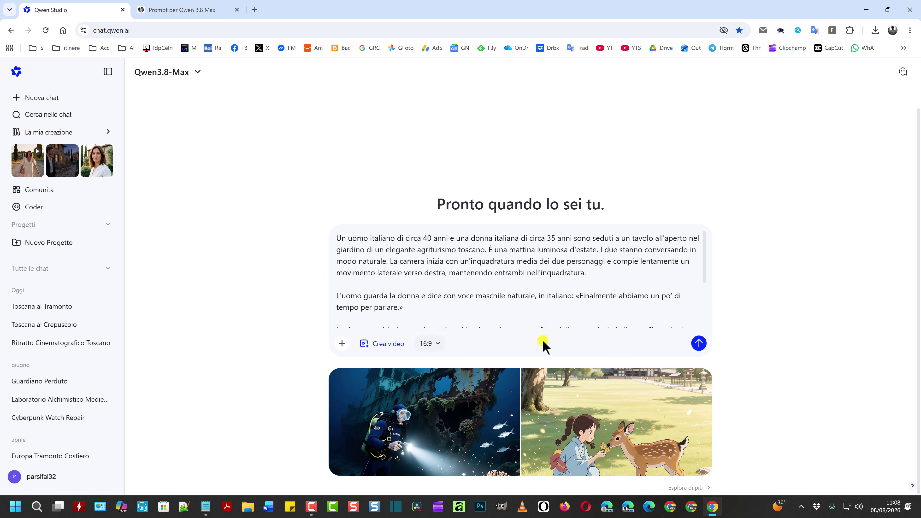
{"action": "left_click", "coordinate": [700, 343]}
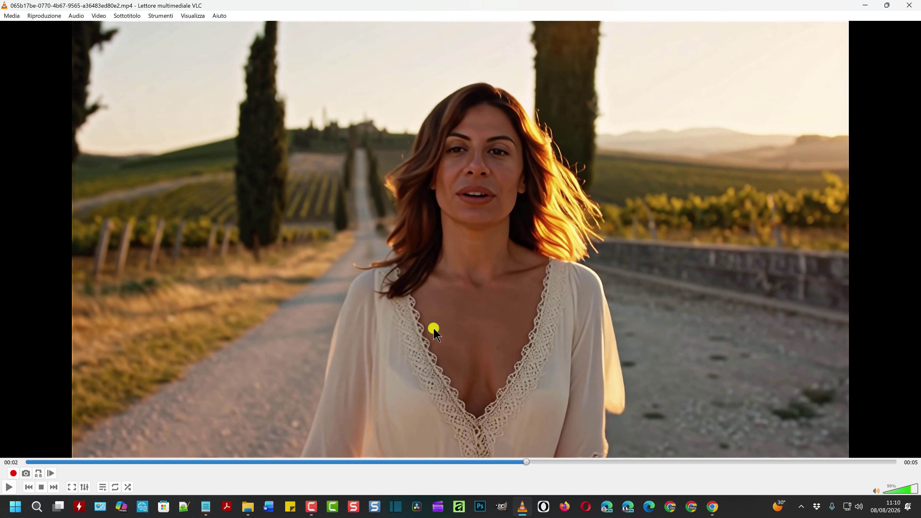
- Play the downloaded Tuscan road video in VLC, then close the player and the Download folder
{"action": "left_click", "coordinate": [9, 487]}
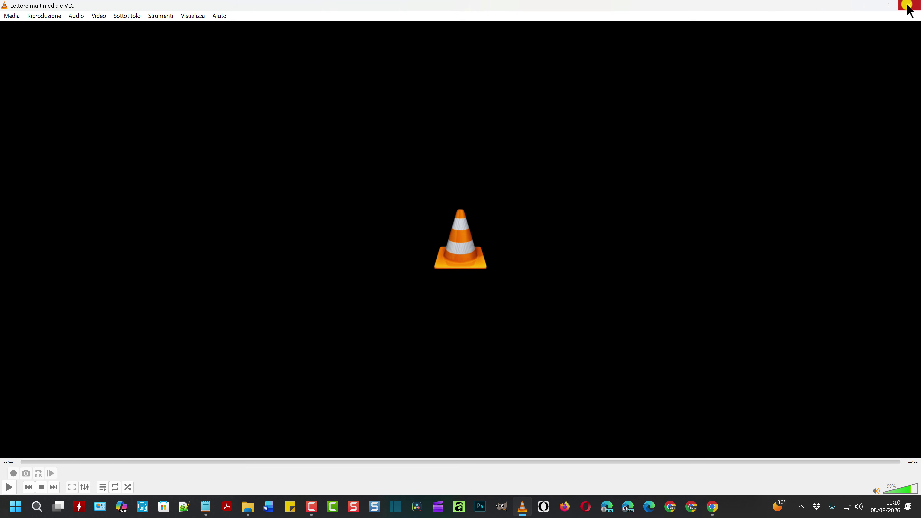
{"action": "left_click", "coordinate": [908, 5]}
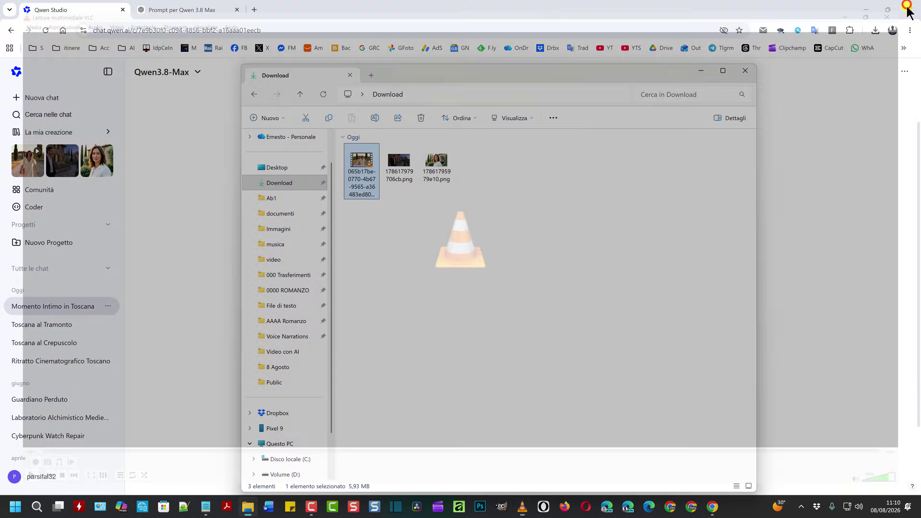
{"action": "left_click", "coordinate": [745, 70]}
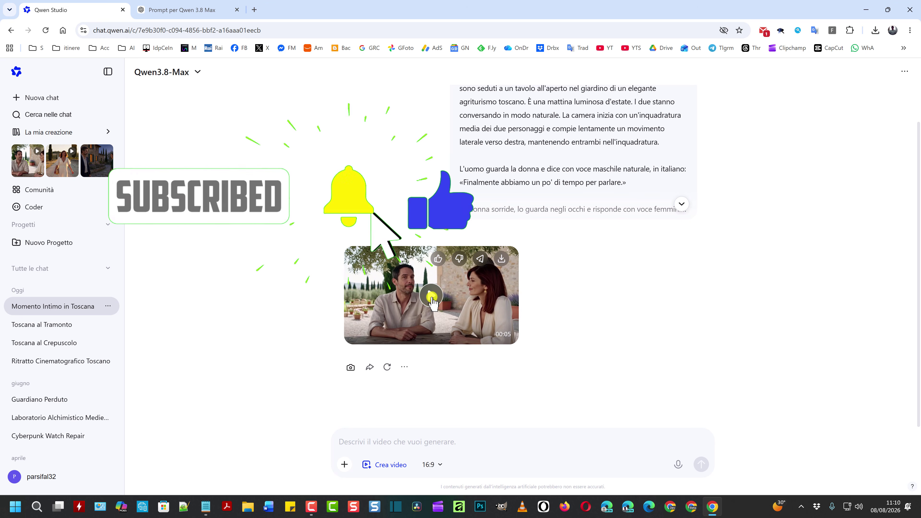
- Open the generated video of the man and woman at the table, play it and download it
{"action": "left_click", "coordinate": [431, 297]}
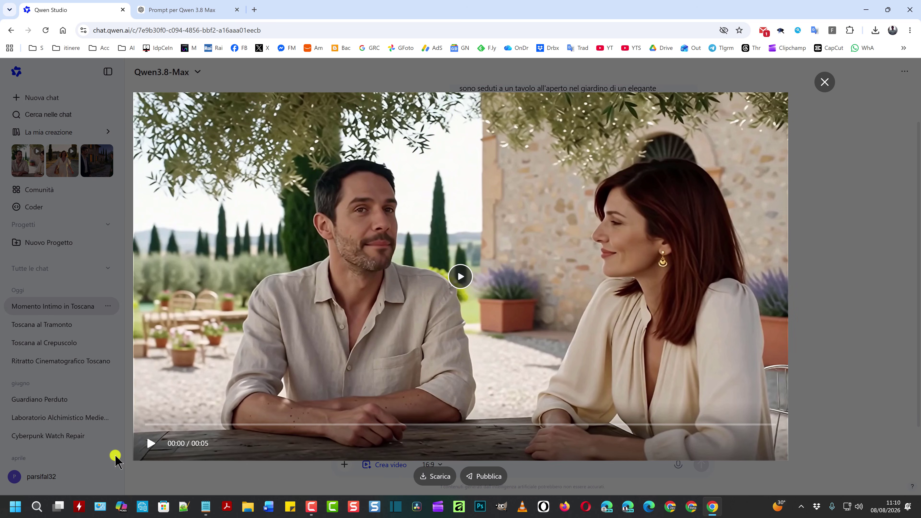
{"action": "left_click", "coordinate": [150, 444]}
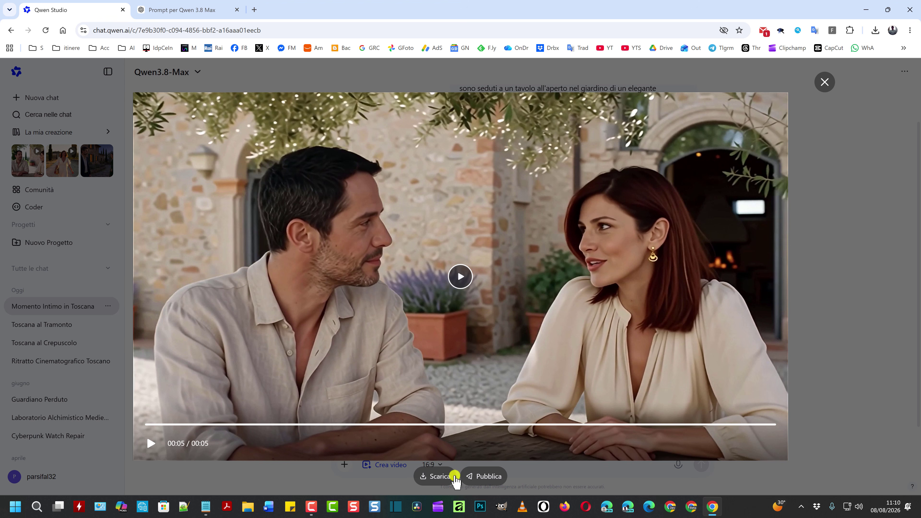
{"action": "left_click", "coordinate": [445, 477]}
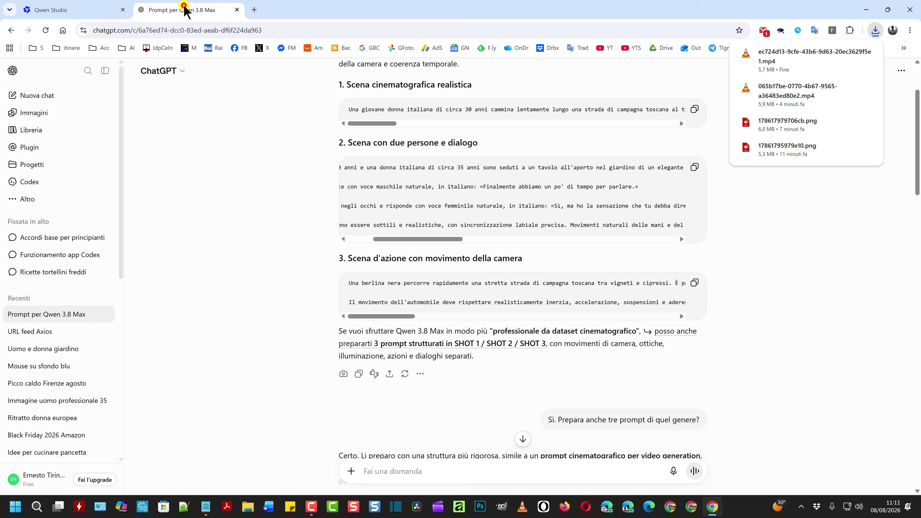
- Copy the "Scena d'azione con movimento della camera" prompt from ChatGPT, return to Qwen and close the video preview
{"action": "left_click", "coordinate": [184, 7]}
{"action": "left_click", "coordinate": [249, 217]}
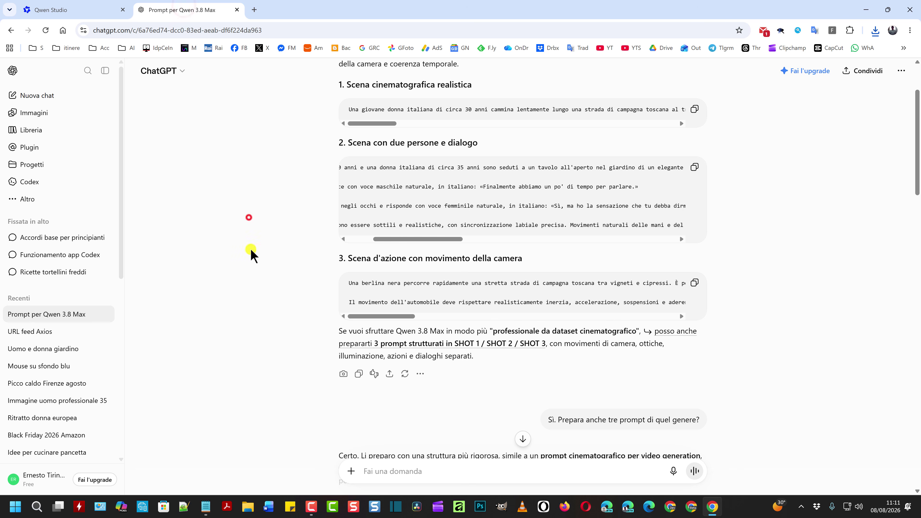
{"action": "left_click", "coordinate": [694, 289]}
{"action": "left_click", "coordinate": [59, 10]}
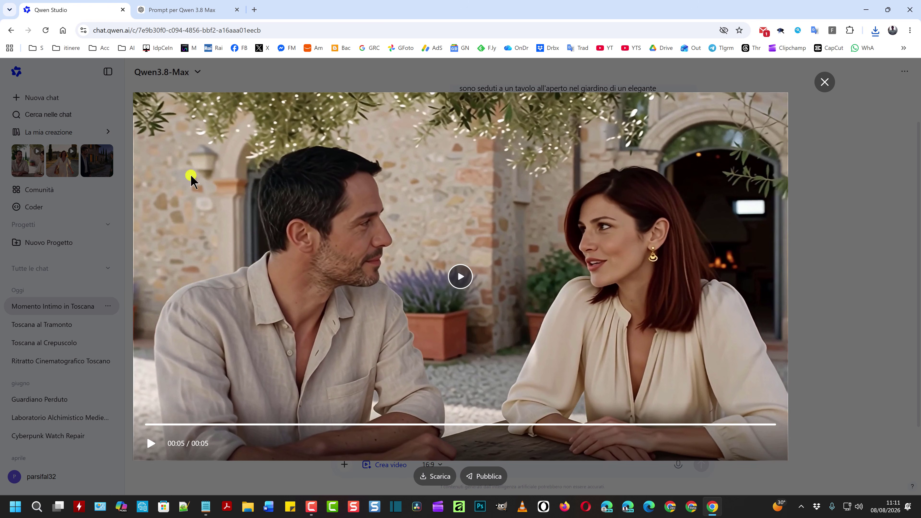
{"action": "left_click", "coordinate": [823, 82]}
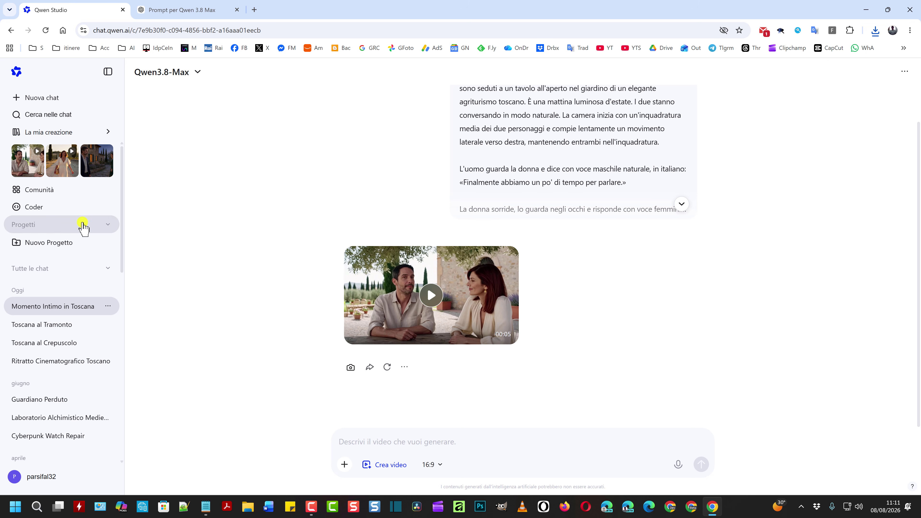
- Start a new video creation chat, paste the black sedan action prompt and generate the video in 16:9
{"action": "left_click", "coordinate": [41, 96]}
{"action": "left_click", "coordinate": [345, 263]}
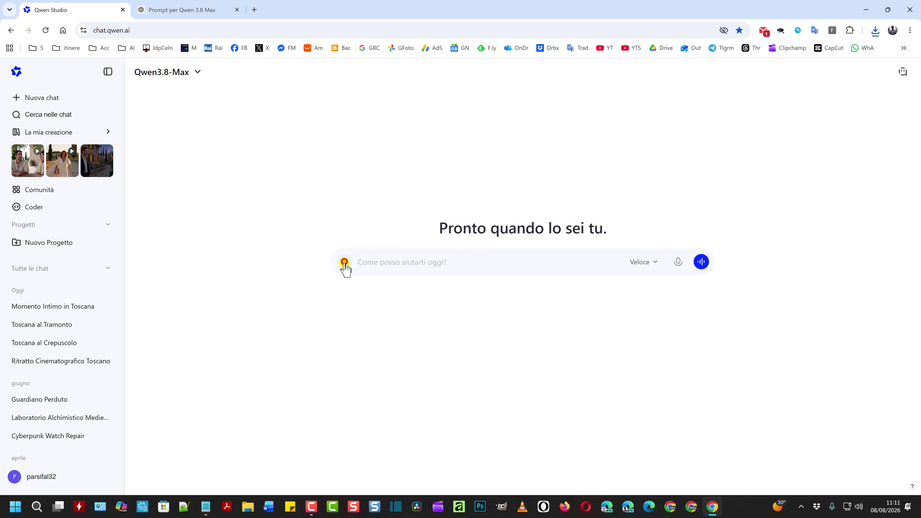
{"action": "left_click", "coordinate": [374, 354]}
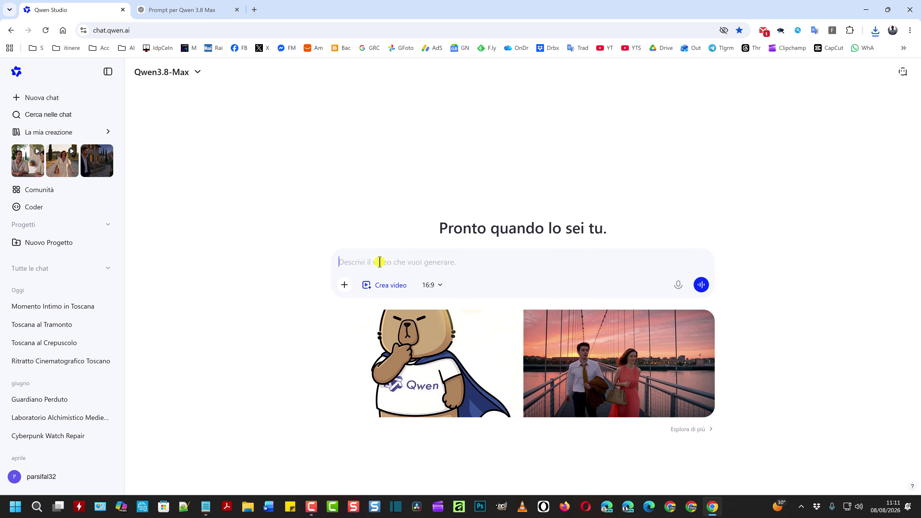
{"action": "key", "text": "ctrl+v"}
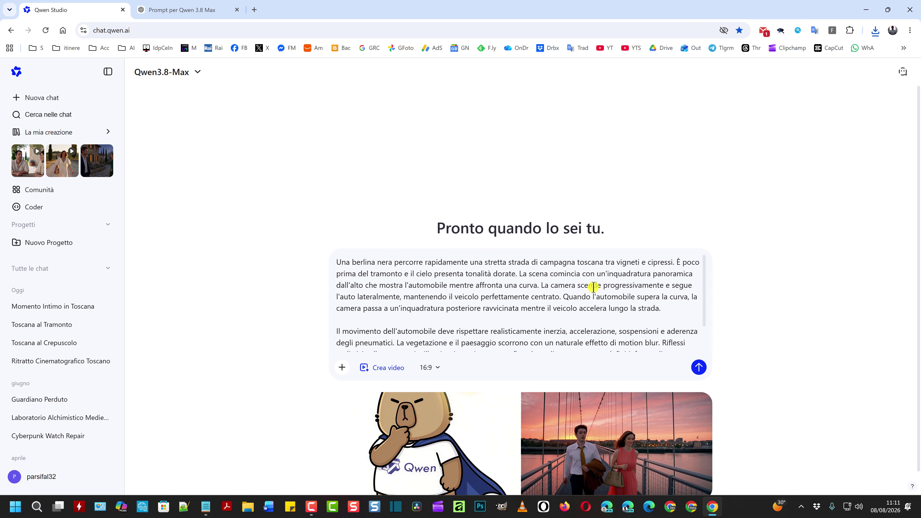
{"action": "scroll", "coordinate": [468, 274], "scroll_direction": "down", "scroll_amount": 1}
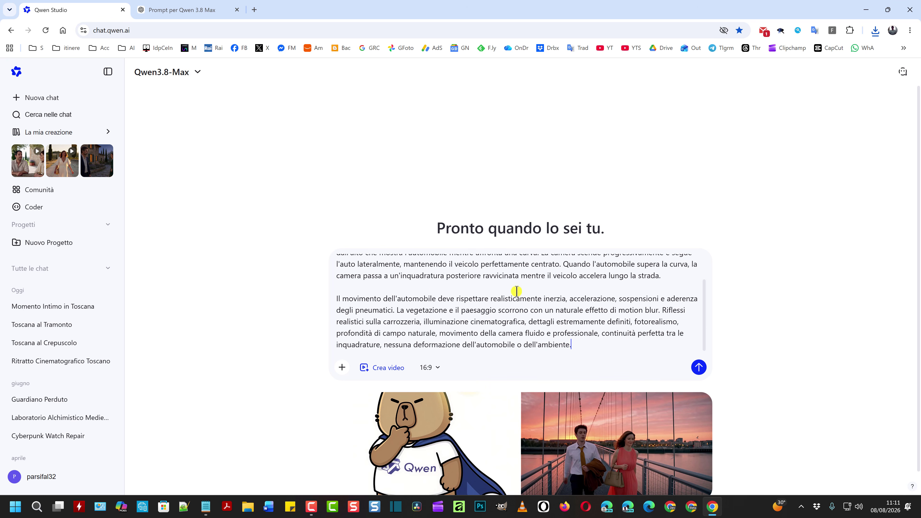
{"action": "scroll", "coordinate": [516, 291], "scroll_direction": "down", "scroll_amount": 1}
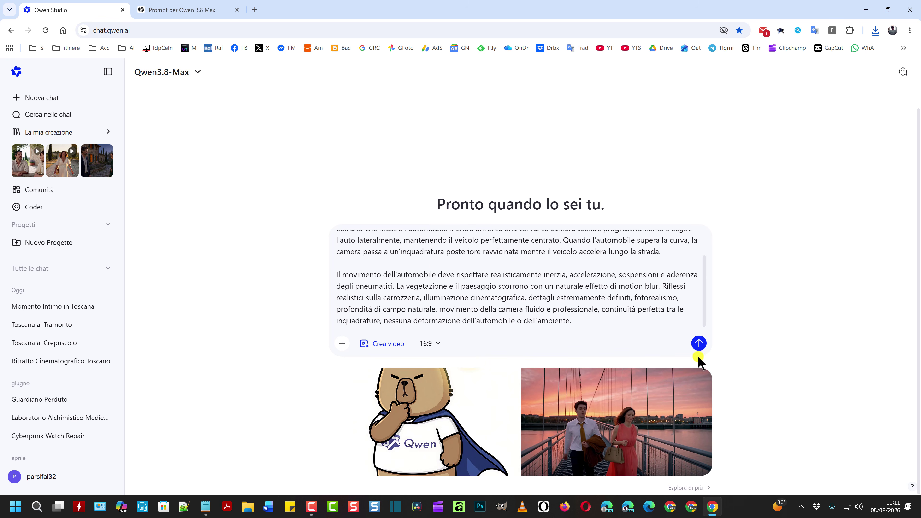
{"action": "left_click", "coordinate": [699, 344]}
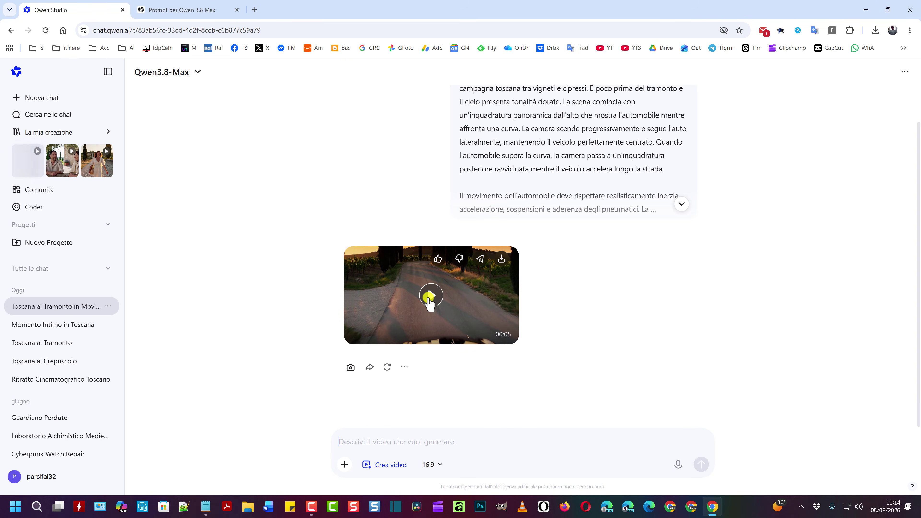
- Play the generated video of the car on the Tuscan road, download it and close the preview
{"action": "left_click", "coordinate": [430, 296]}
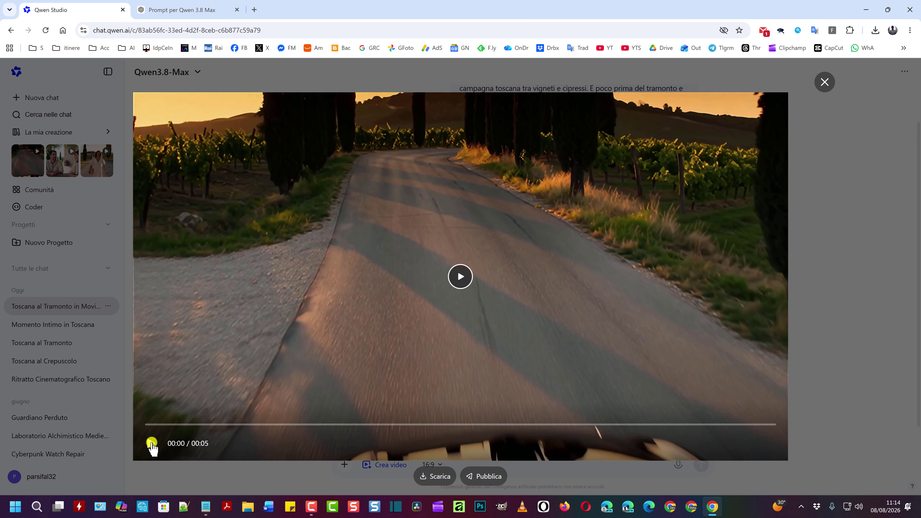
{"action": "left_click", "coordinate": [152, 442]}
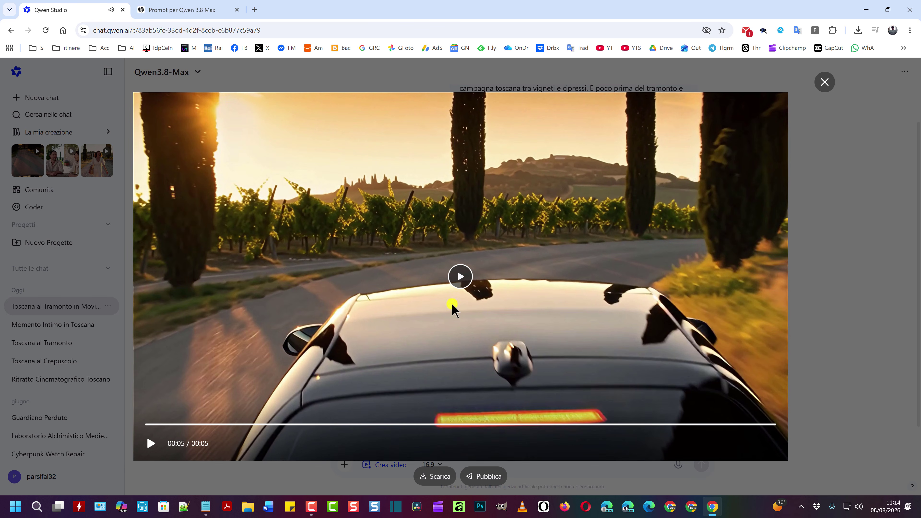
{"action": "left_click", "coordinate": [434, 478]}
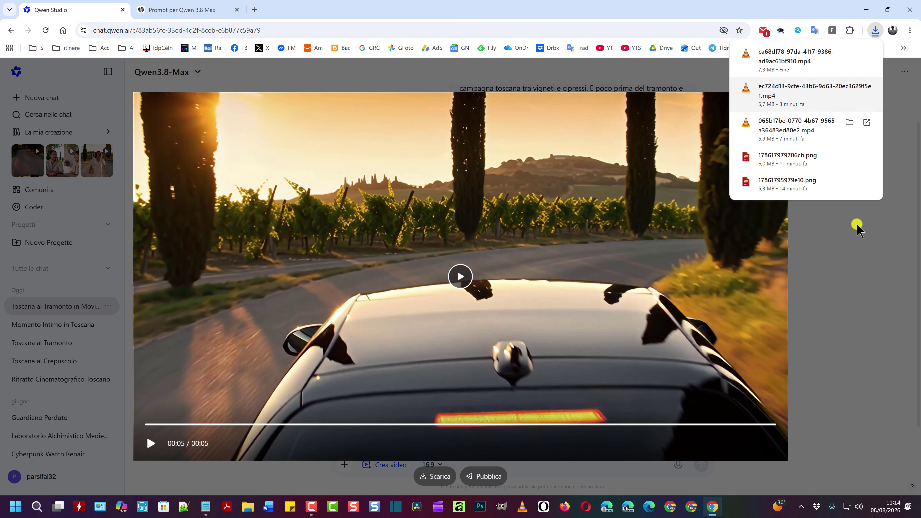
{"action": "left_click", "coordinate": [864, 242]}
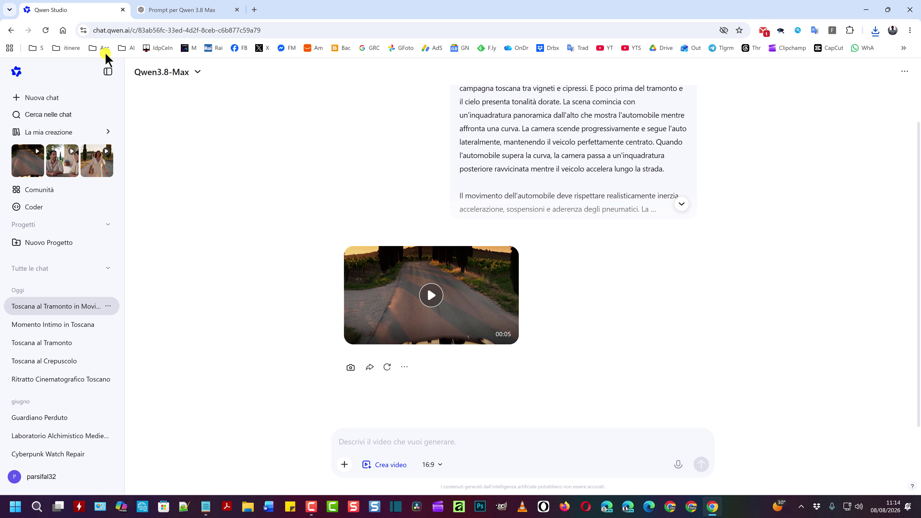
- Copy the "Discussione in un bar di Firenze" prompt from the ChatGPT conversation and return to Qwen Studio
{"action": "left_click", "coordinate": [166, 10]}
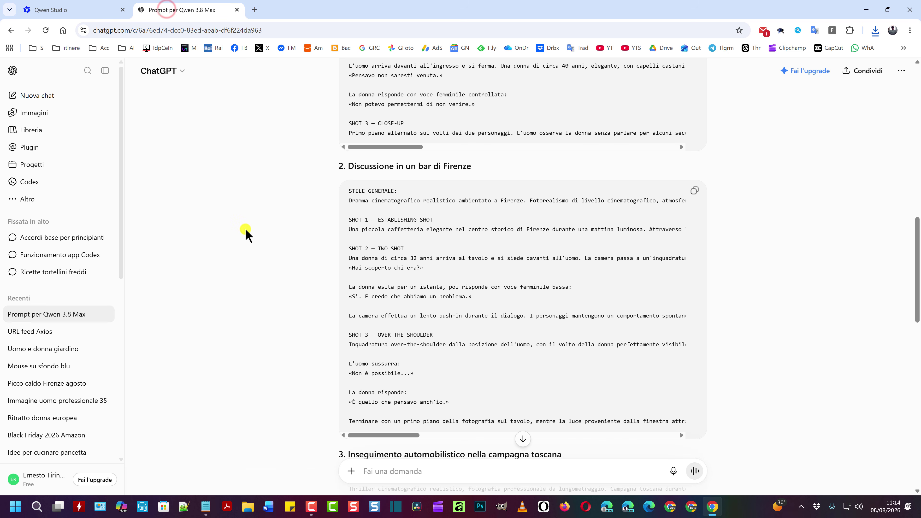
{"action": "scroll", "coordinate": [245, 231], "scroll_direction": "up", "scroll_amount": 1}
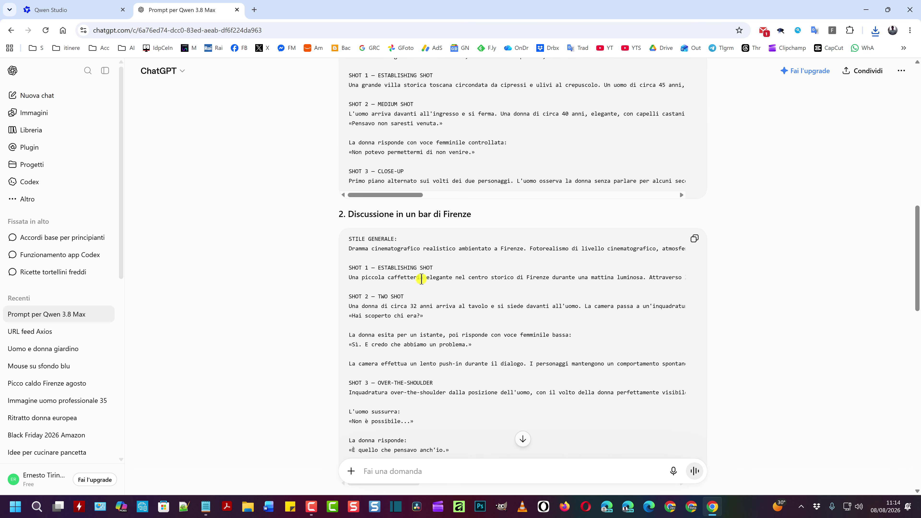
{"action": "scroll", "coordinate": [376, 296], "scroll_direction": "down", "scroll_amount": 1}
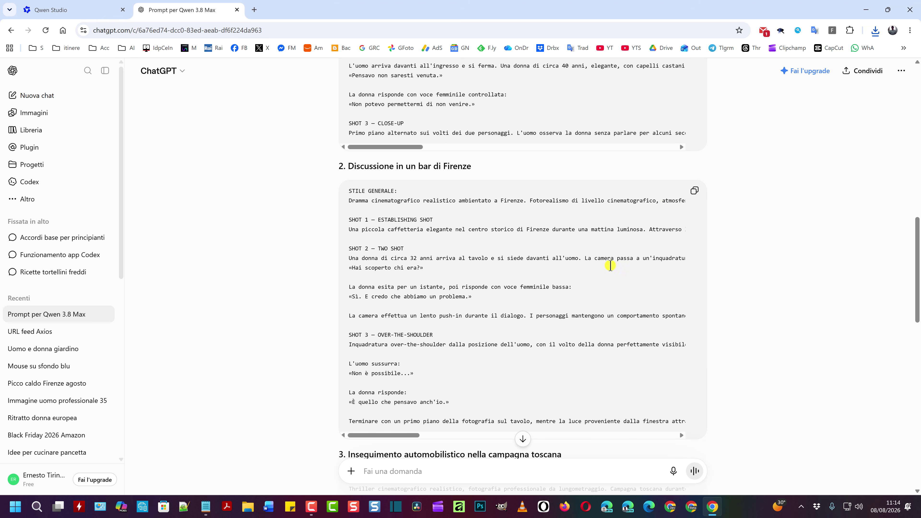
{"action": "left_click", "coordinate": [694, 191]}
{"action": "left_click", "coordinate": [53, 11]}
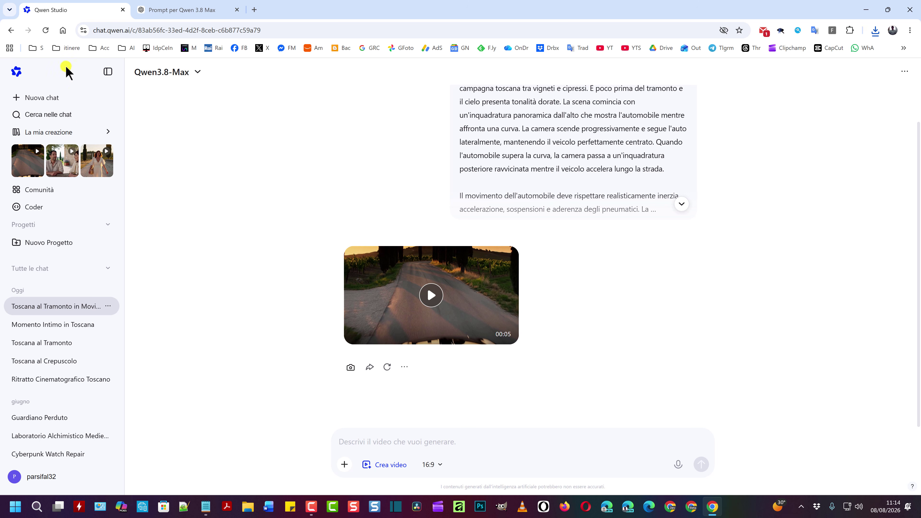
- Start a new chat in video creation mode and paste the Florence bar prompt into it
{"action": "left_click", "coordinate": [34, 96]}
{"action": "left_click", "coordinate": [345, 263]}
{"action": "left_click", "coordinate": [376, 354]}
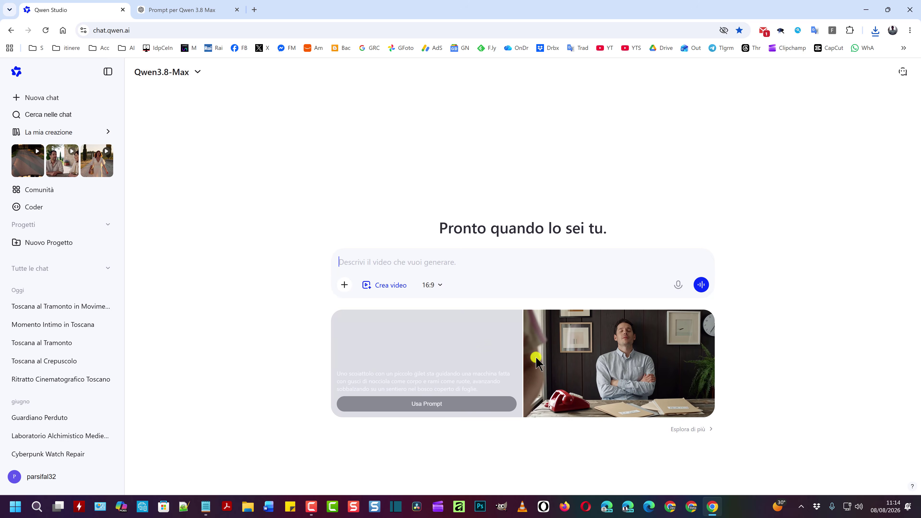
{"action": "left_click", "coordinate": [363, 261]}
{"action": "key", "text": "ctrl+v"}
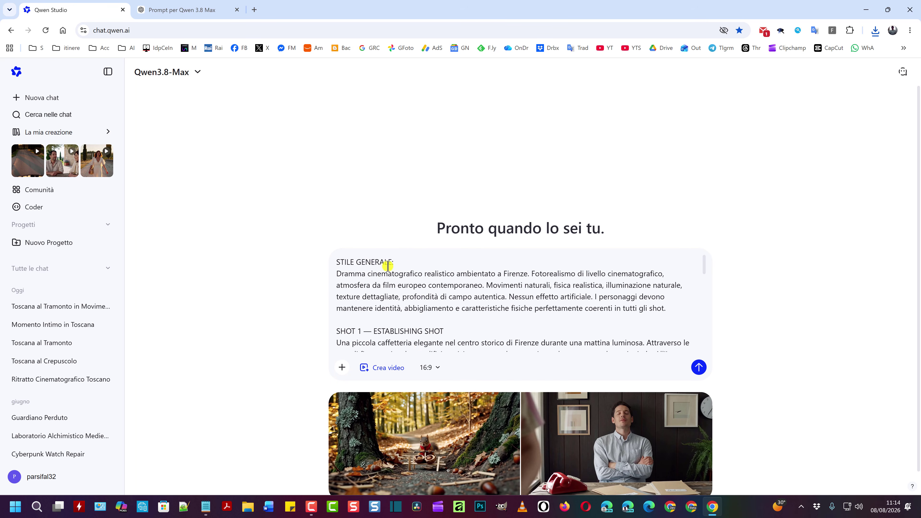
- Add the line "DURATA: 10 SECONDI" above "STILE GENERALE" in the prompt and generate the video in 16:9
{"action": "left_click", "coordinate": [335, 263]}
{"action": "key", "text": "Return"}
{"action": "key", "text": "Up"}
{"action": "type", "text": "DURATA:"}
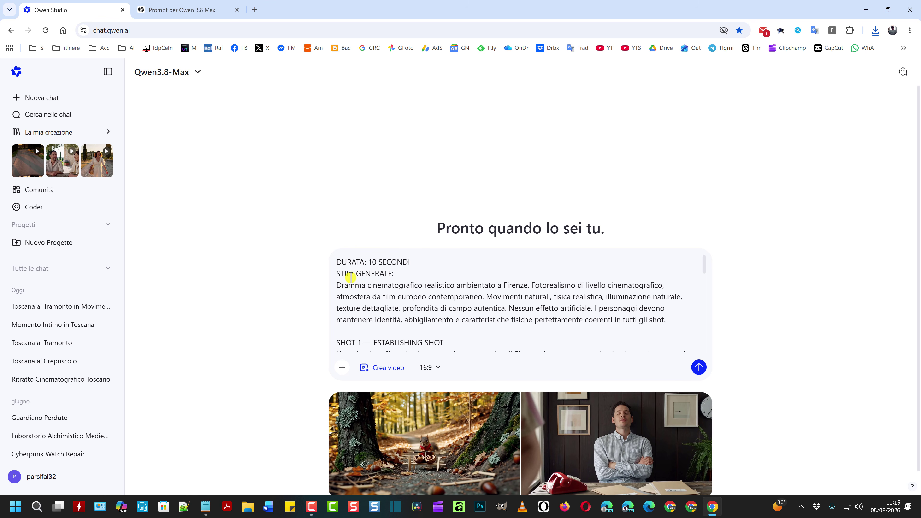
{"action": "left_click", "coordinate": [698, 368]}
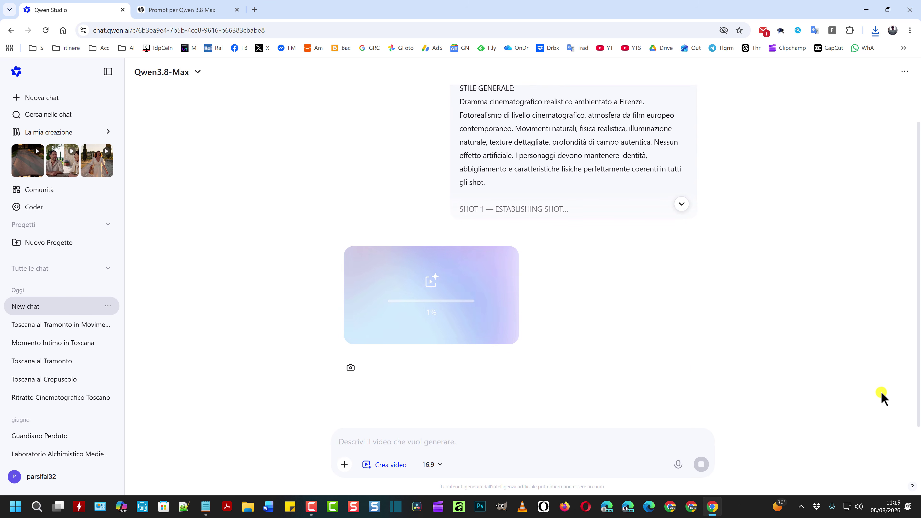
- Review the shots and dialogue of the Florence bar prompt in the ChatGPT conversation
{"action": "key", "text": "ctrl+Tab"}
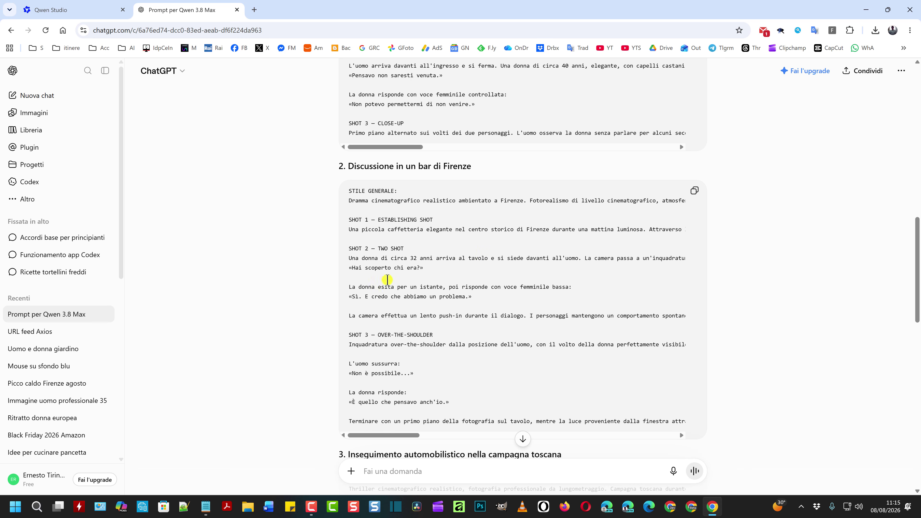
{"action": "scroll", "coordinate": [404, 275], "scroll_direction": "down", "scroll_amount": 1}
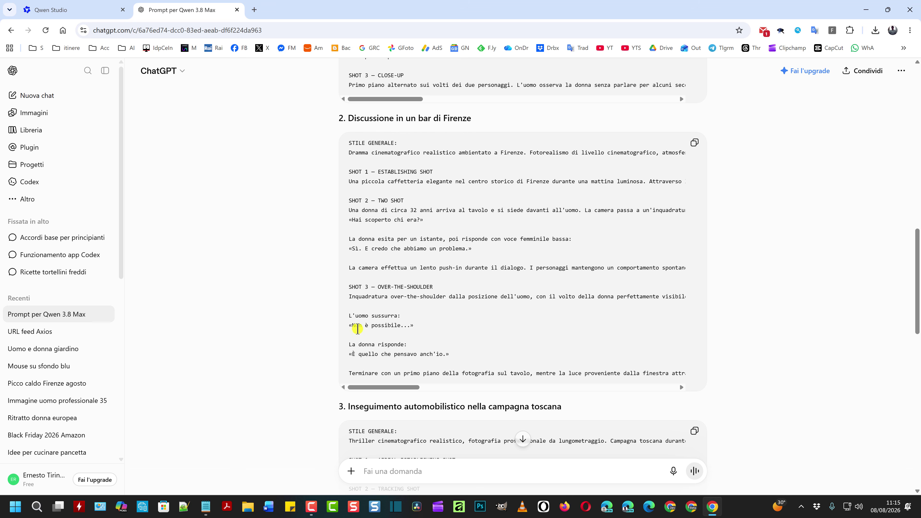
{"action": "scroll", "coordinate": [370, 291], "scroll_direction": "down", "scroll_amount": 1}
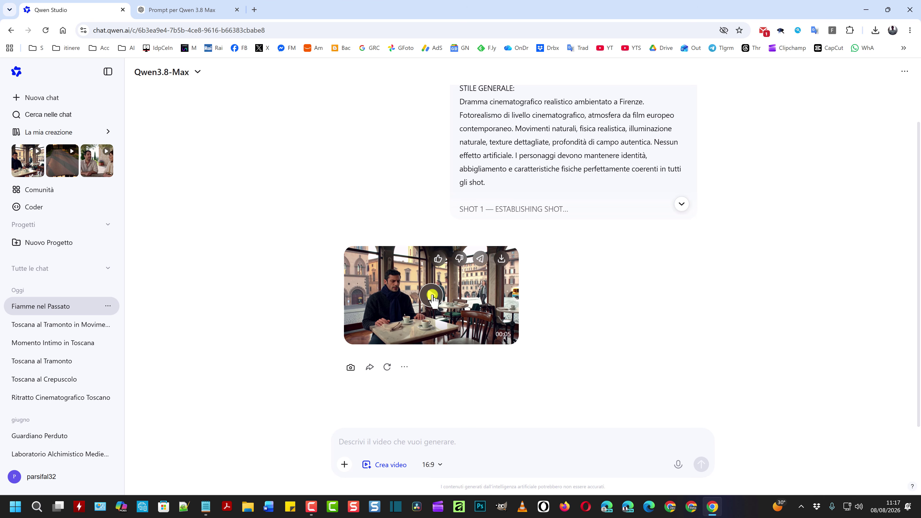
- Play the generated Florence café video, close its preview and download the video from the chat
{"action": "left_click", "coordinate": [432, 296]}
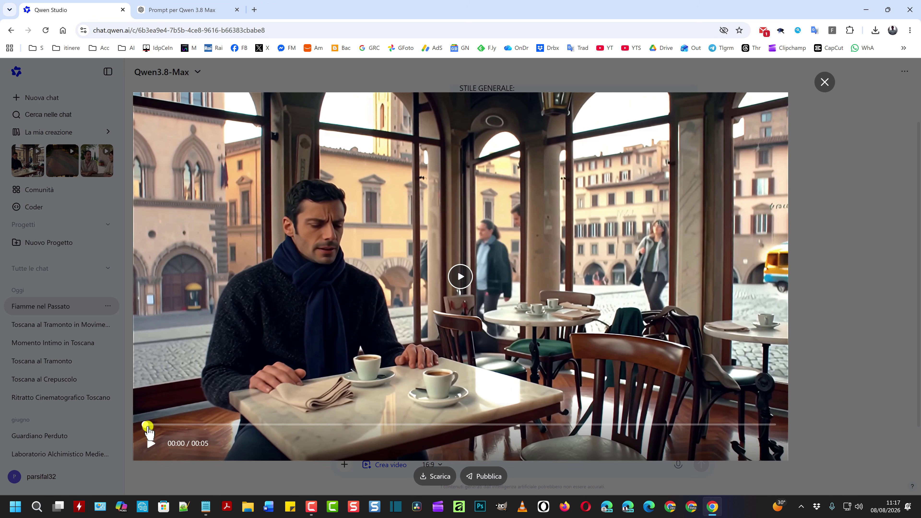
{"action": "left_click", "coordinate": [149, 443]}
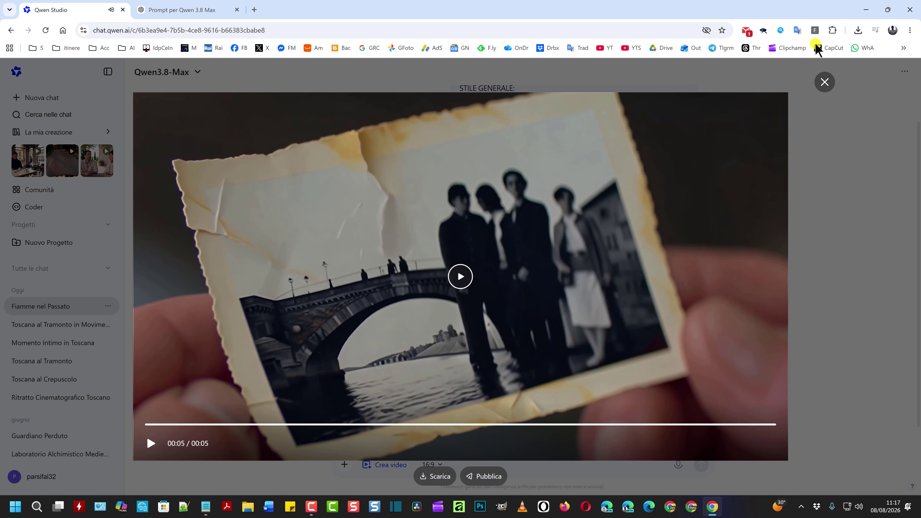
{"action": "left_click", "coordinate": [823, 82]}
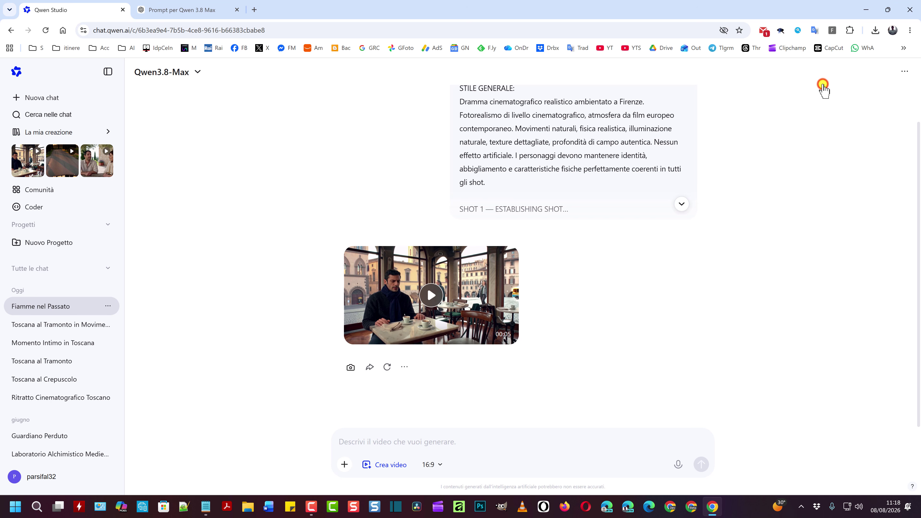
{"action": "mouse_move", "coordinate": [456, 264]}
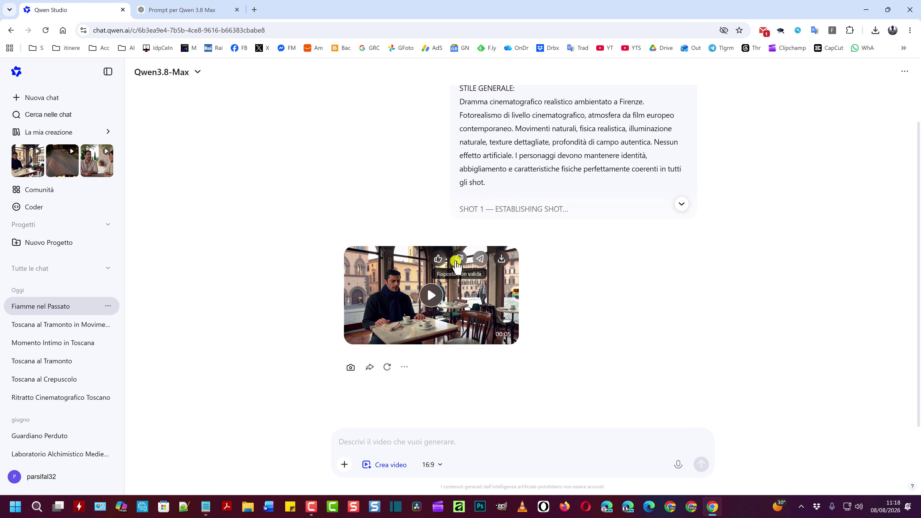
{"action": "left_click", "coordinate": [500, 259]}
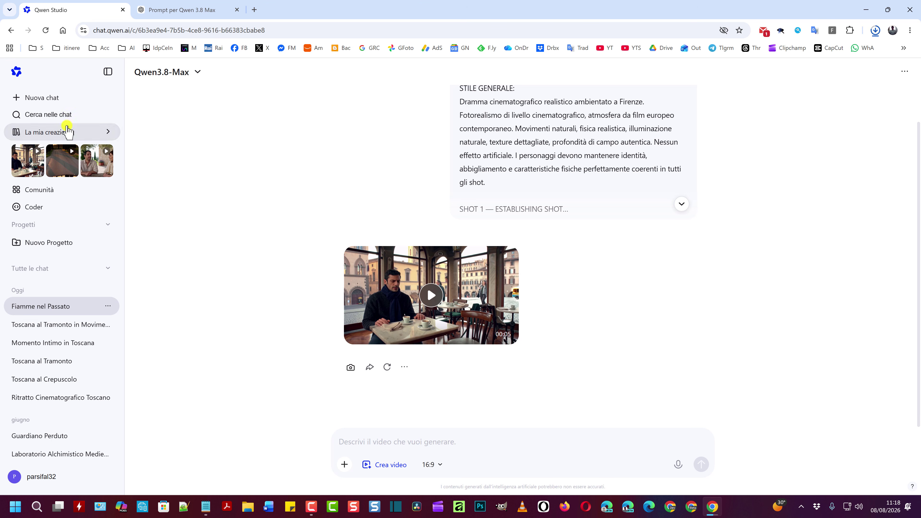
- Start another new chat in Qwen Studio and set it to video creation
{"action": "left_click", "coordinate": [32, 97]}
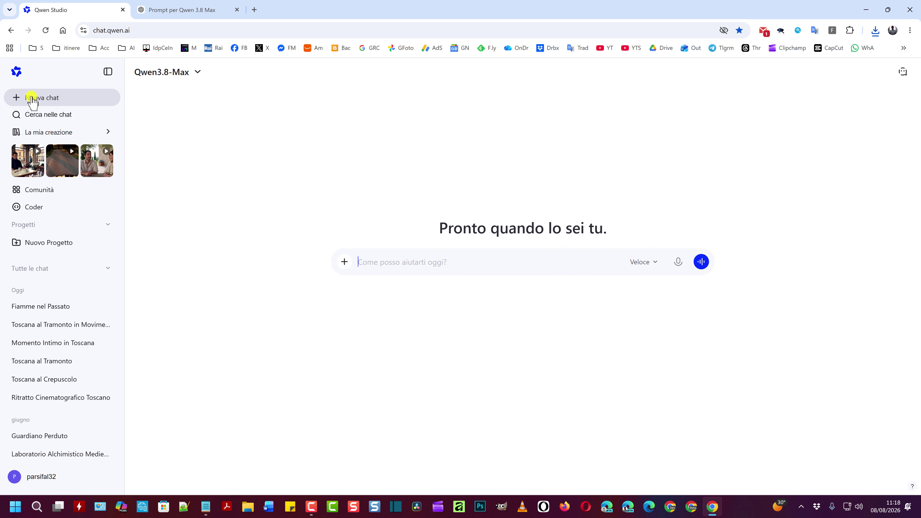
{"action": "left_click", "coordinate": [343, 262]}
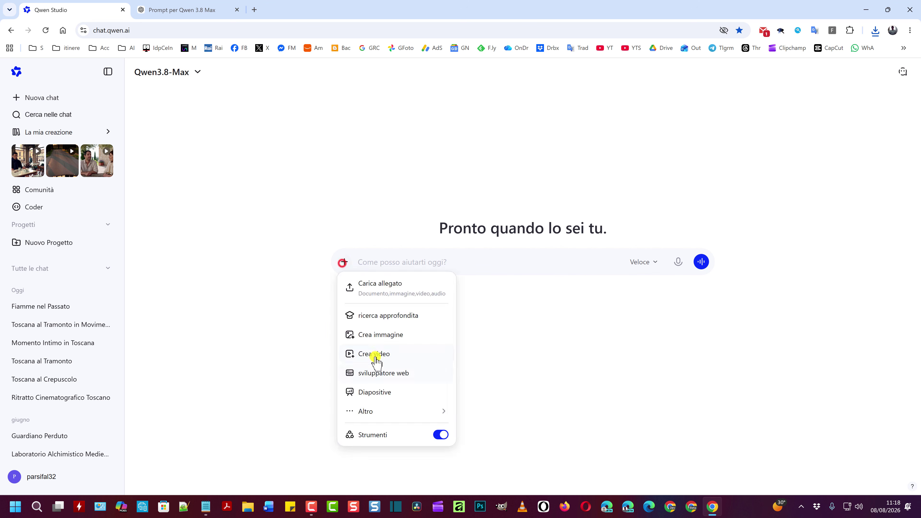
{"action": "left_click", "coordinate": [375, 358]}
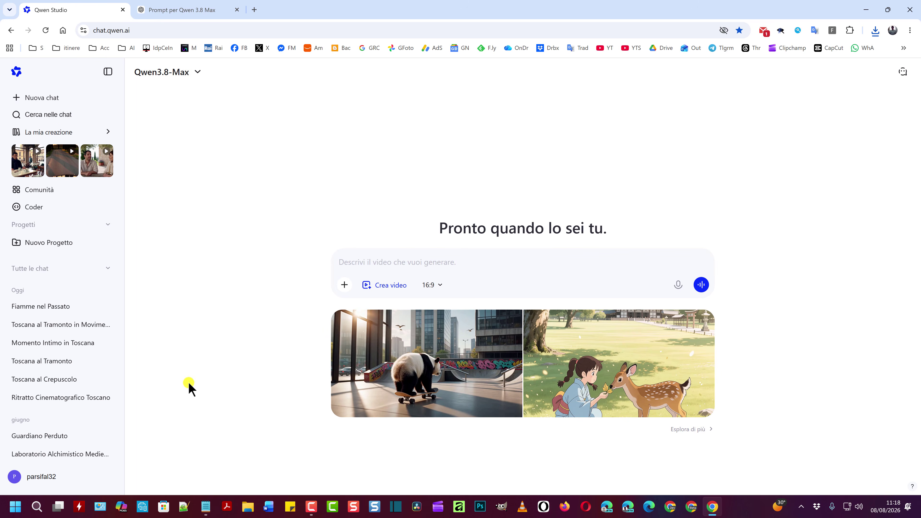
- Copy the New York autumn evening prompt from ChatGPT, paste it into the Qwen video chat and generate the 16:9 video
{"action": "key", "text": "ctrl+Tab"}
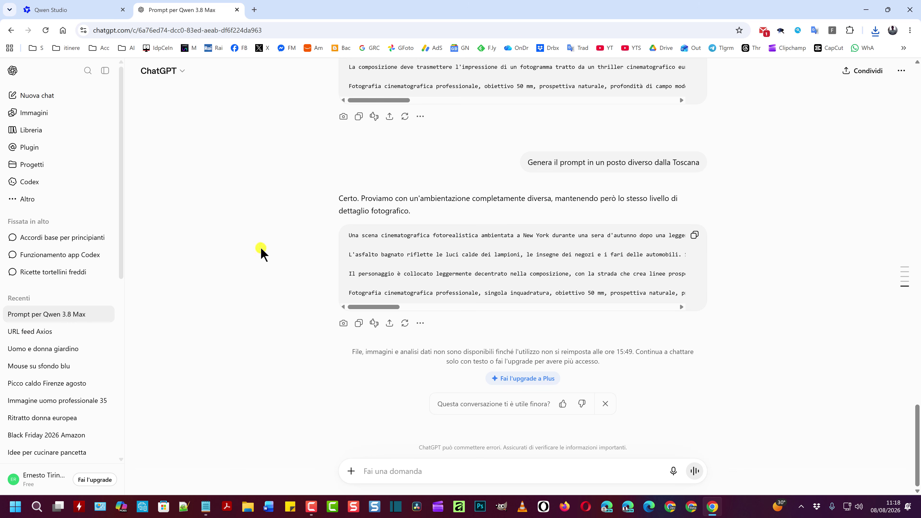
{"action": "left_click", "coordinate": [694, 236]}
{"action": "left_click", "coordinate": [101, 7]}
{"action": "left_click", "coordinate": [373, 259]}
{"action": "key", "text": "ctrl+v"}
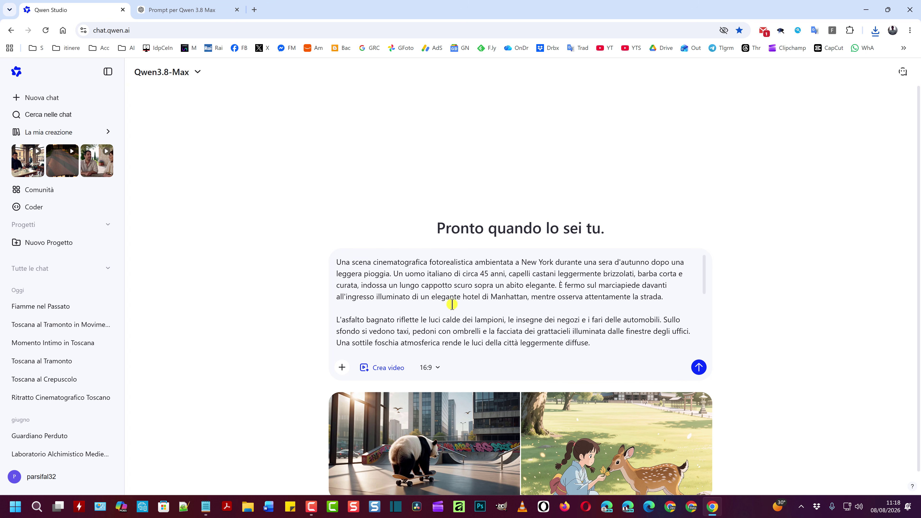
{"action": "scroll", "coordinate": [562, 279], "scroll_direction": "down", "scroll_amount": 5}
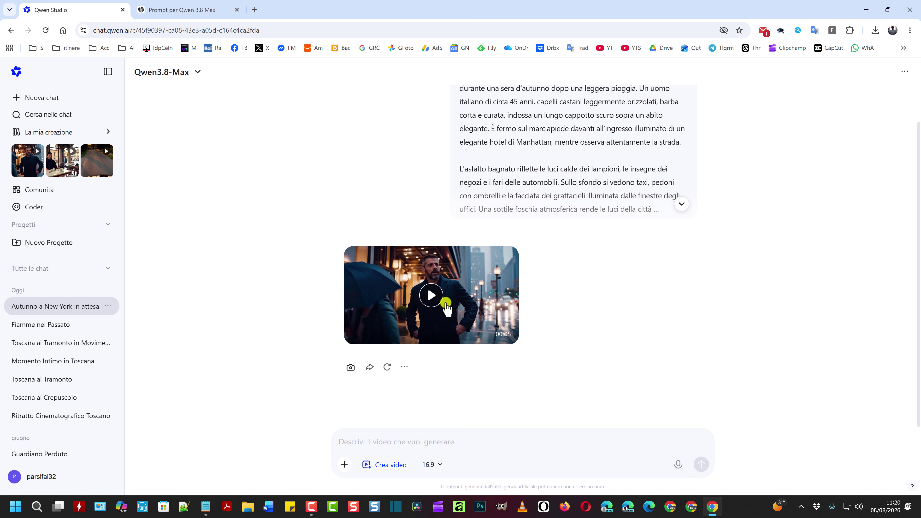
- Play the generated video of the man outside the New York hotel, download it and close the preview
{"action": "left_click", "coordinate": [424, 296]}
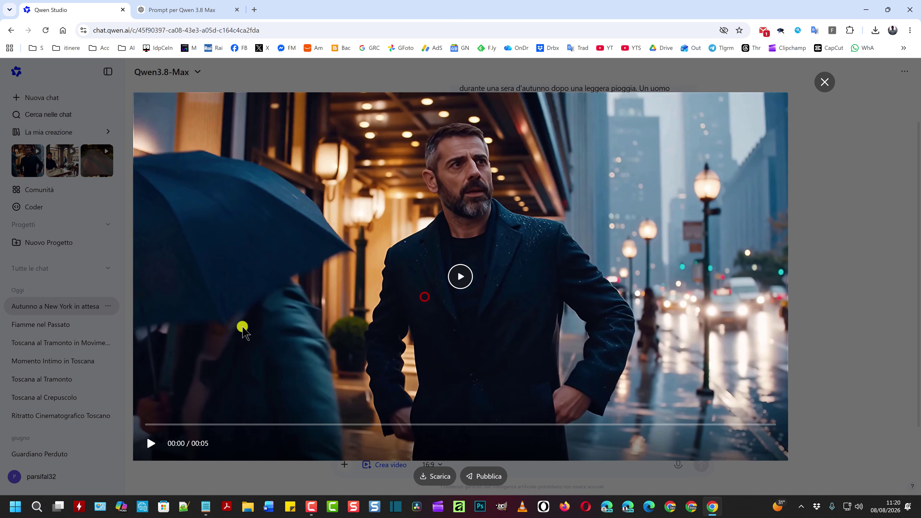
{"action": "left_click", "coordinate": [151, 443]}
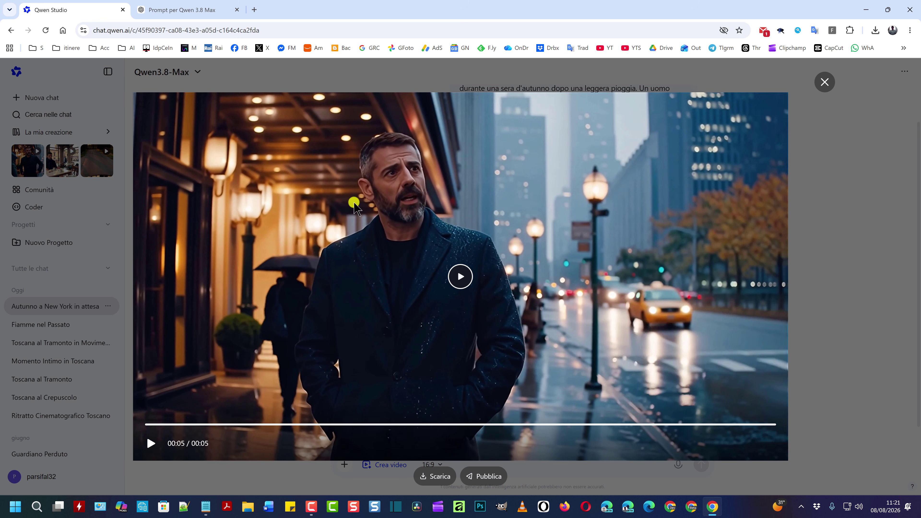
{"action": "left_click", "coordinate": [438, 476]}
{"action": "left_click", "coordinate": [868, 381]}
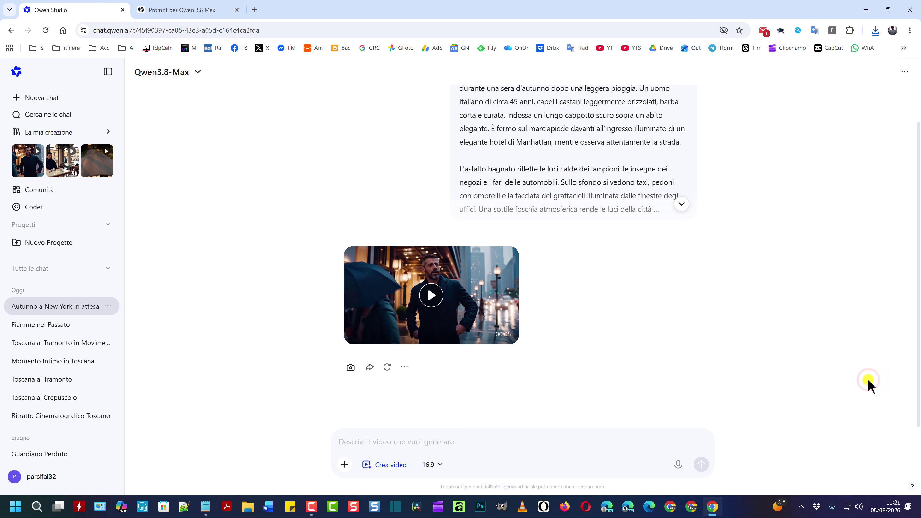